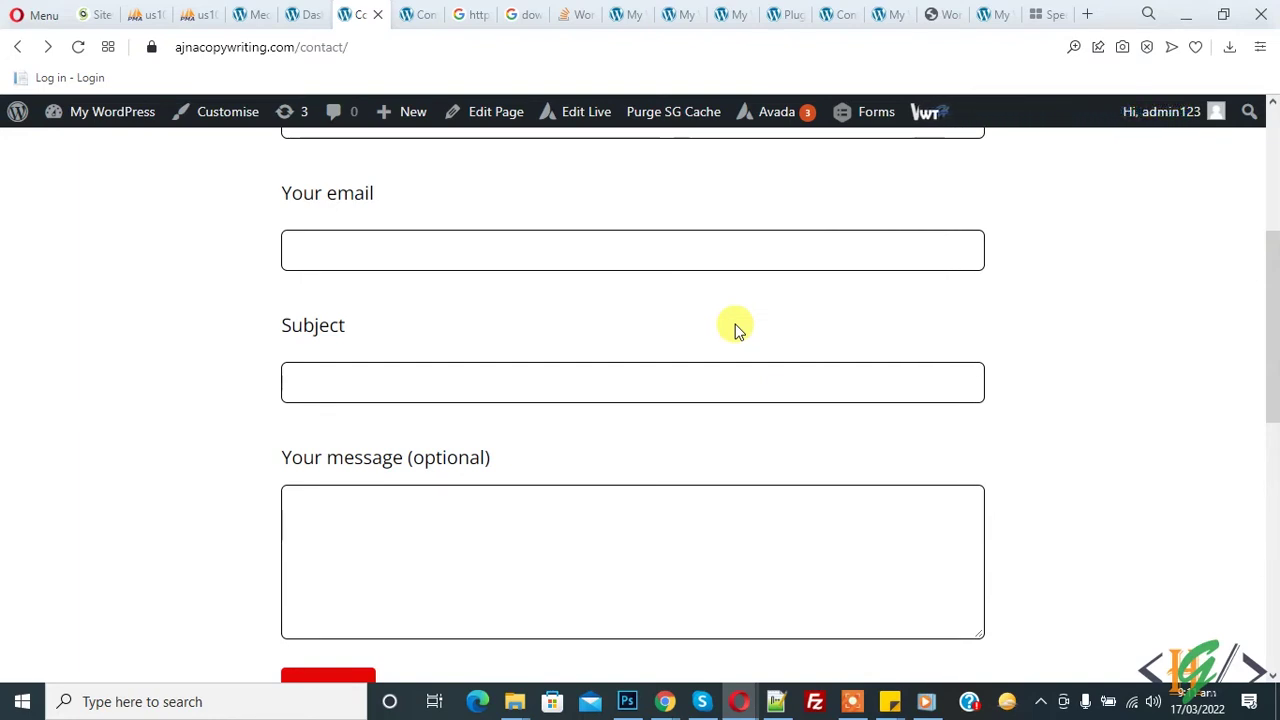
From the WordPress dashboard tab, go to the Plugins > Add New page.
{"action": "scroll", "coordinate": [718, 337], "scroll_direction": "up", "scroll_amount": 2}
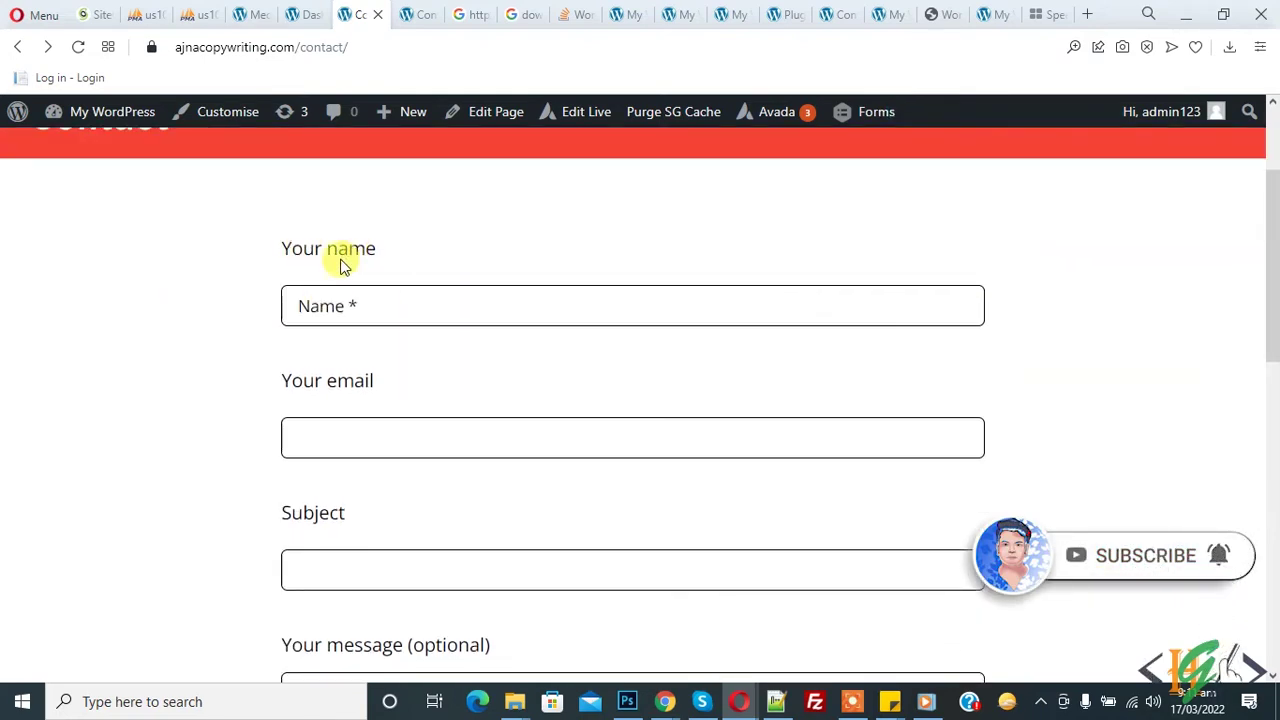
{"action": "scroll", "coordinate": [316, 255], "scroll_direction": "down", "scroll_amount": 4}
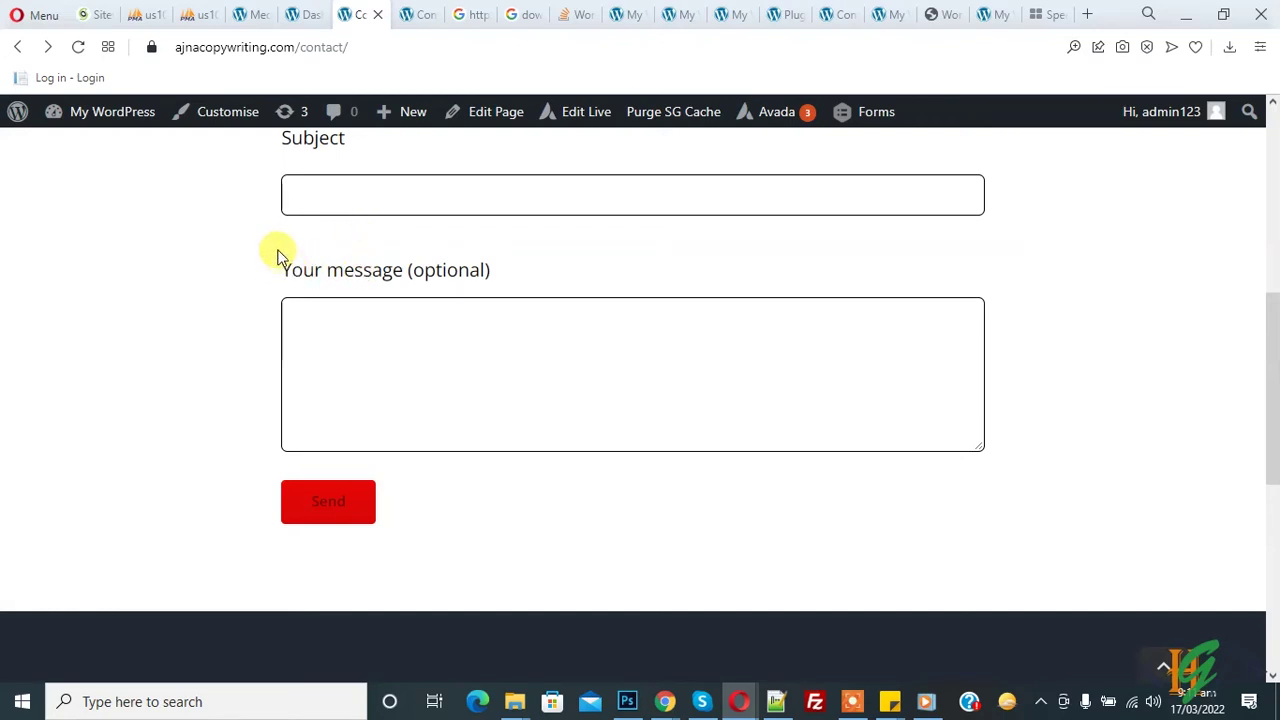
{"action": "left_click", "coordinate": [306, 12]}
{"action": "scroll", "coordinate": [399, 181], "scroll_direction": "down", "scroll_amount": 2}
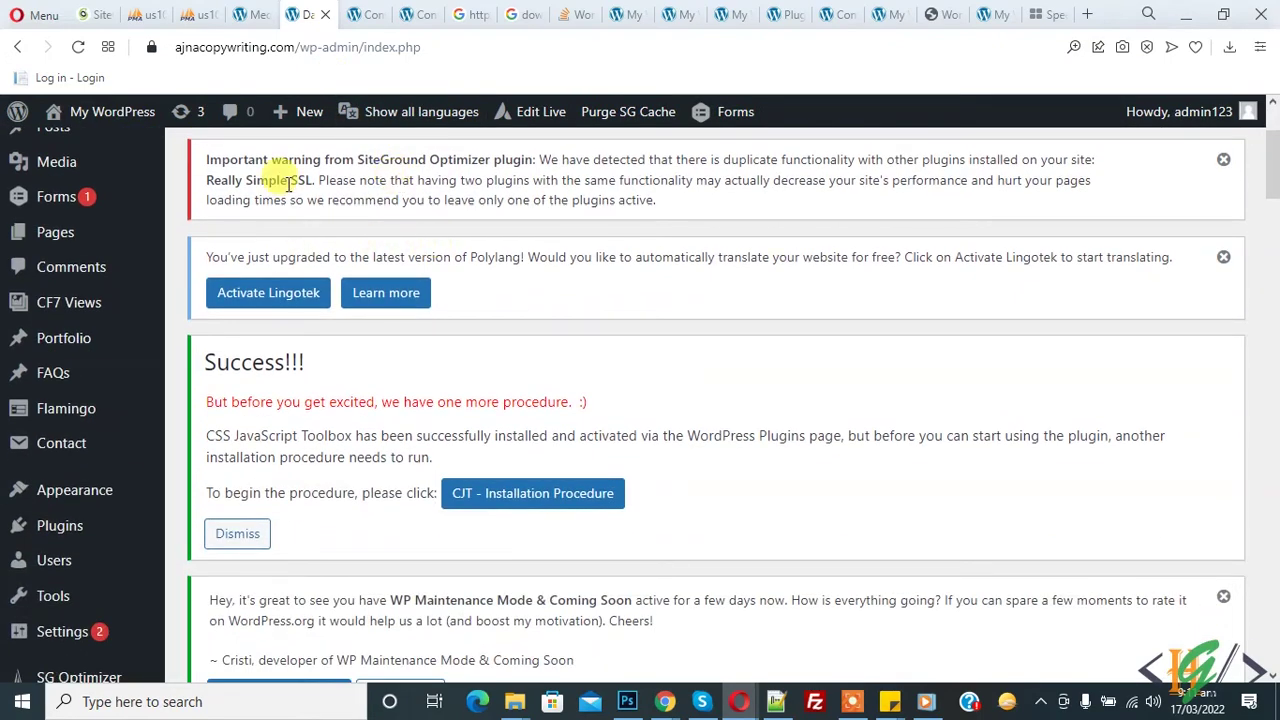
{"action": "mouse_move", "coordinate": [114, 531]}
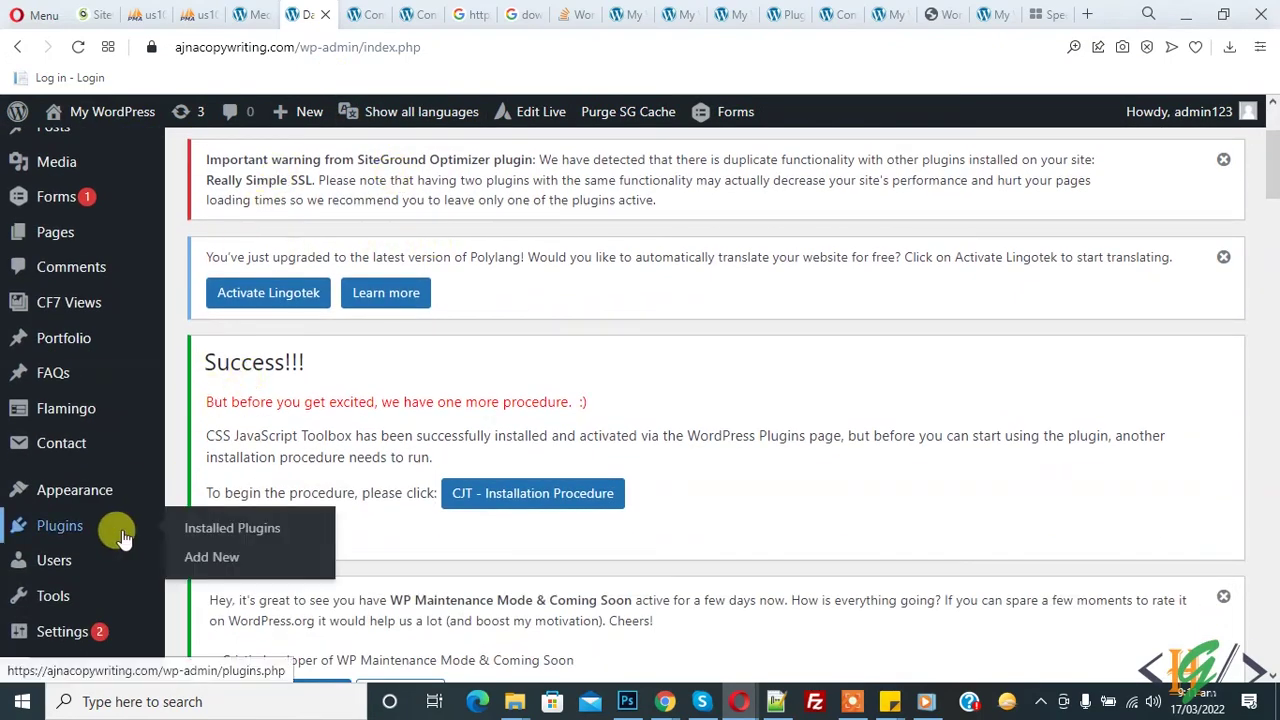
{"action": "left_click", "coordinate": [218, 558]}
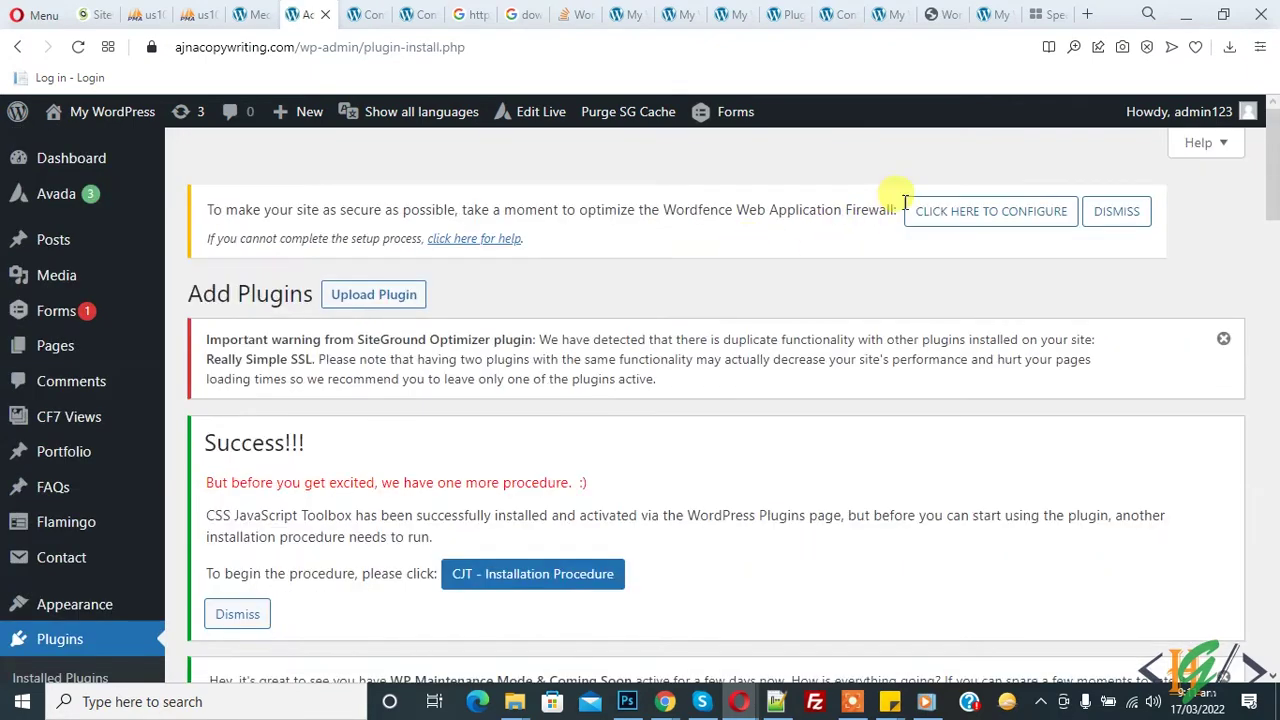
Search for Insert Headers and Footers and install the WPBeginner plugin.
{"action": "scroll", "coordinate": [925, 215], "scroll_direction": "down", "scroll_amount": 4}
{"action": "scroll", "coordinate": [1000, 300], "scroll_direction": "down", "scroll_amount": 2}
{"action": "left_click", "coordinate": [1025, 333]}
{"action": "type", "text": "Insert Headers and Footers"}
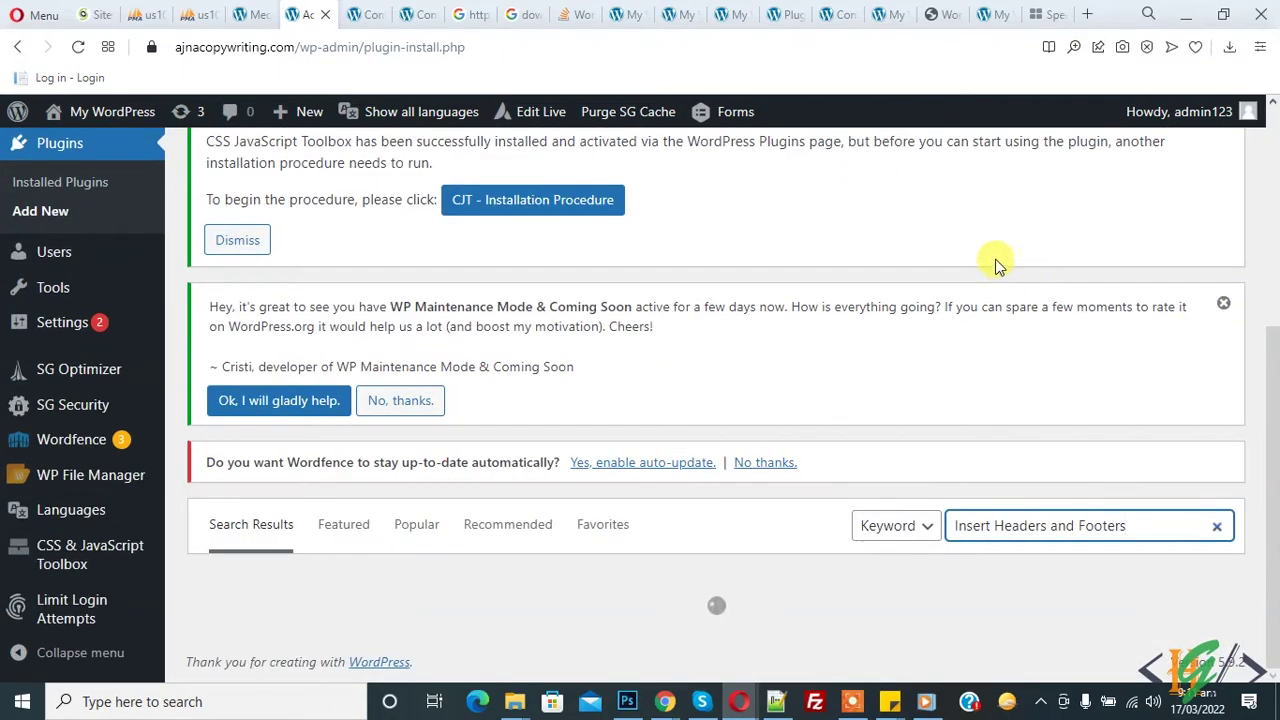
{"action": "scroll", "coordinate": [951, 249], "scroll_direction": "down", "scroll_amount": 2}
{"action": "scroll", "coordinate": [700, 223], "scroll_direction": "down", "scroll_amount": 2}
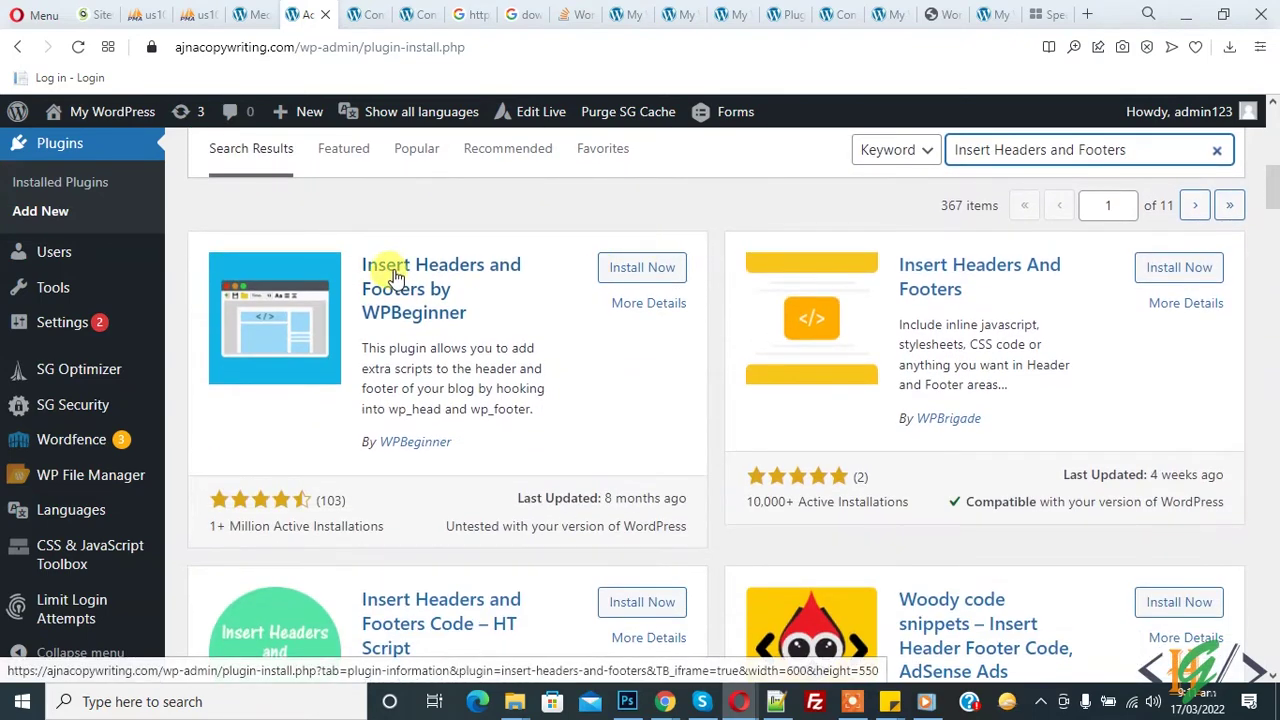
{"action": "left_click", "coordinate": [636, 268]}
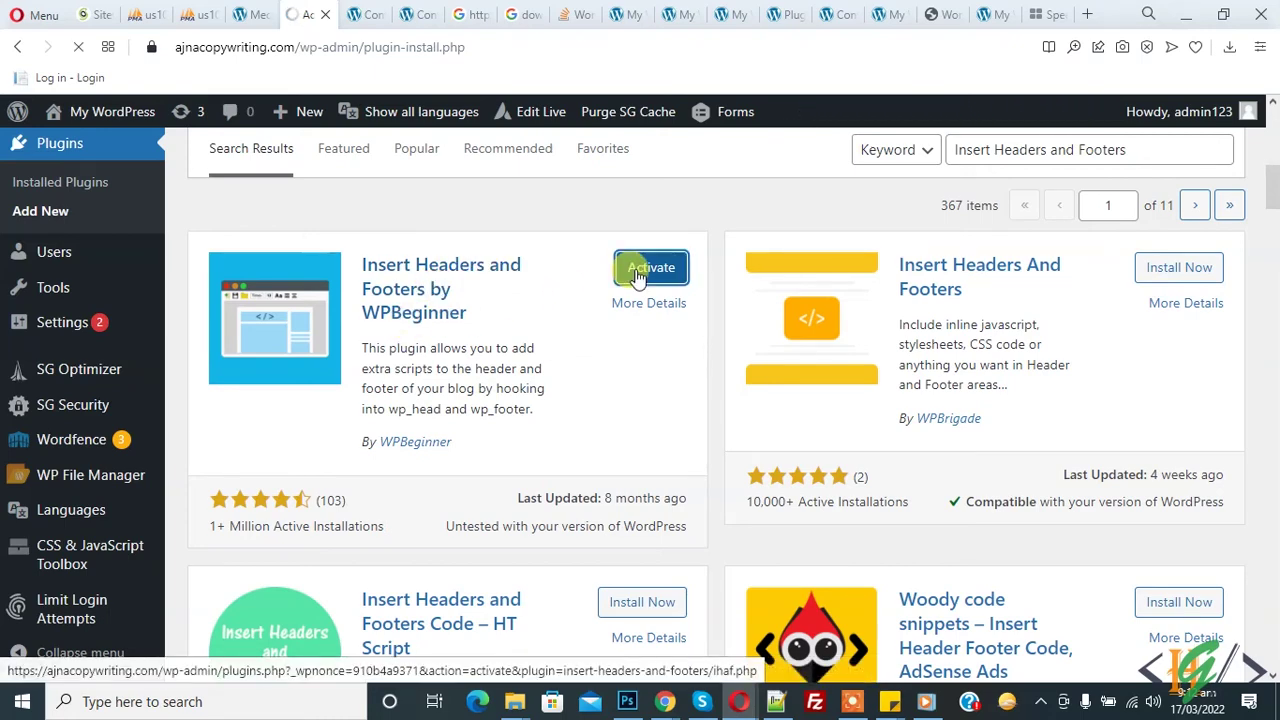
{"action": "scroll", "coordinate": [631, 214], "scroll_direction": "down", "scroll_amount": 3}
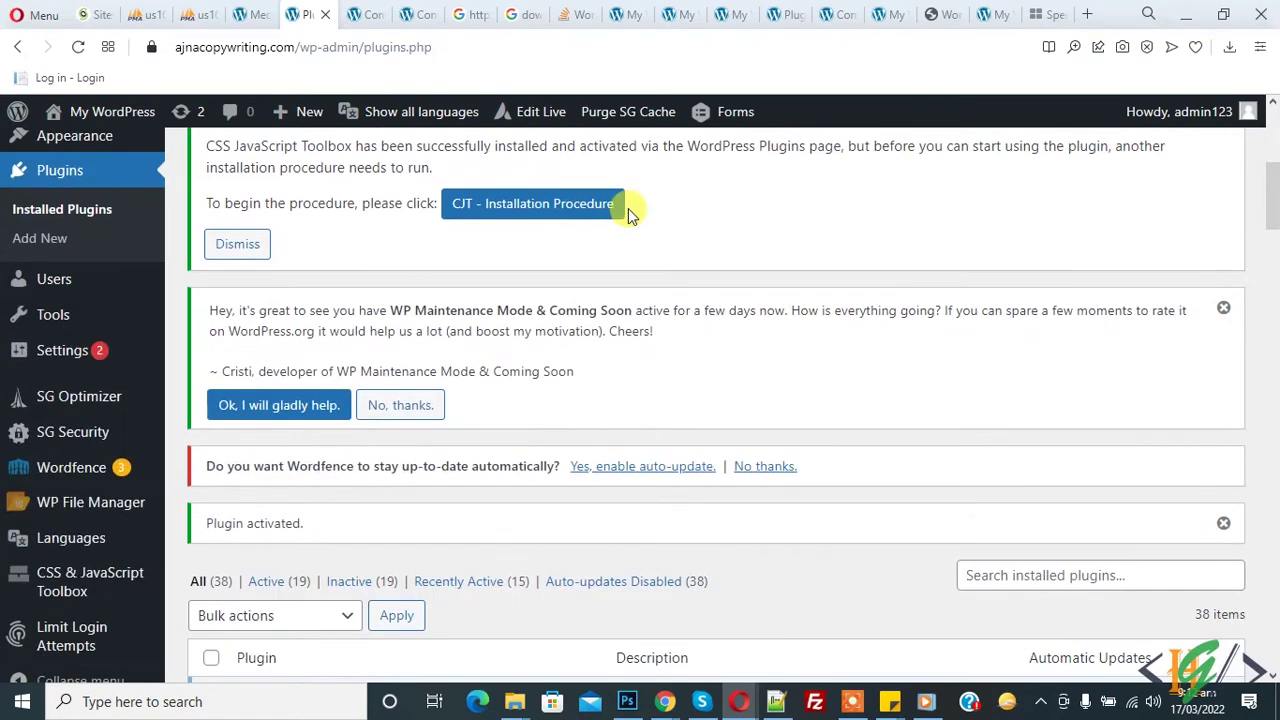
Paste the wpcf7mailsent script opening sub-b.jpg for form 8 into Scripts in Footer.
{"action": "mouse_move", "coordinate": [131, 349]}
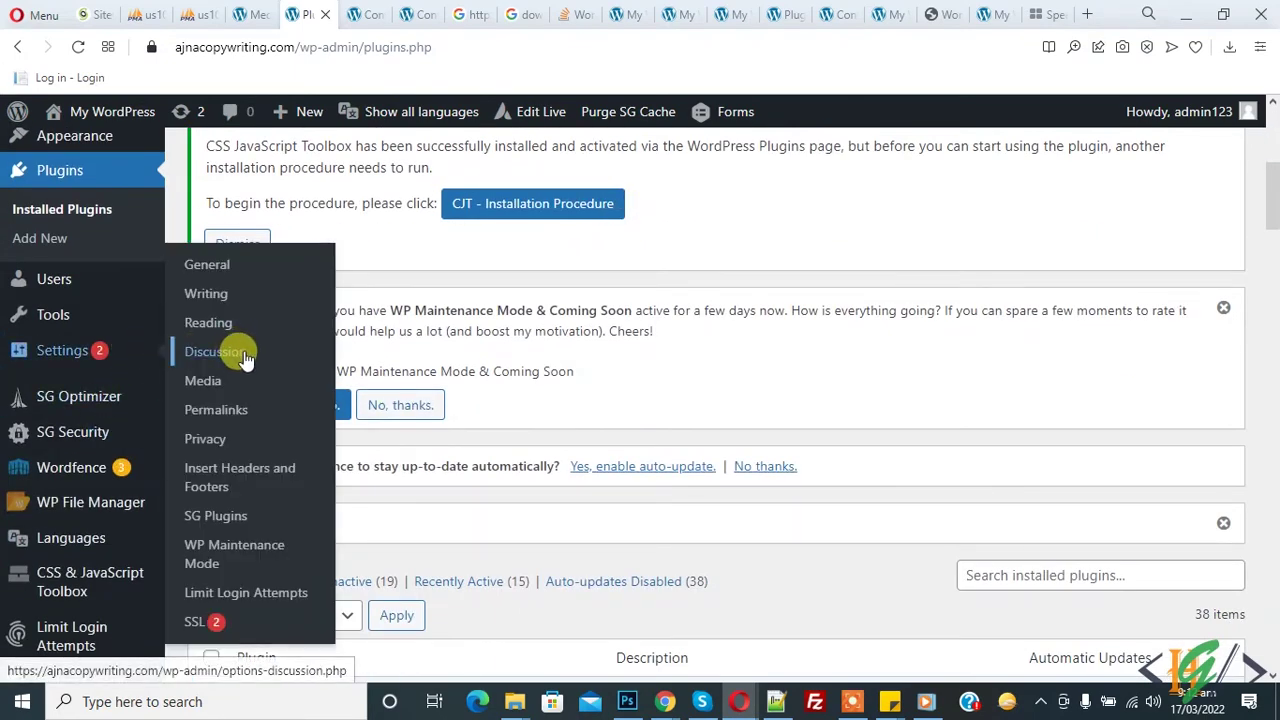
{"action": "left_click", "coordinate": [251, 484]}
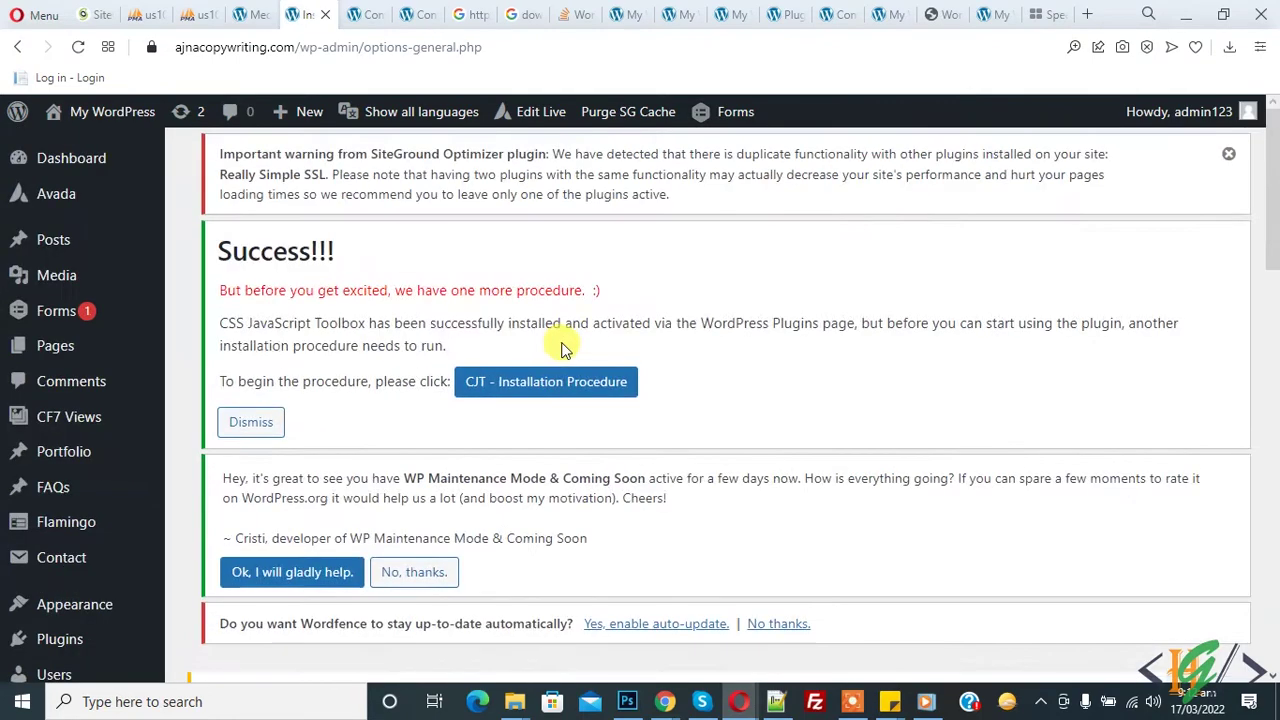
{"action": "scroll", "coordinate": [640, 300], "scroll_direction": "down", "scroll_amount": 5}
{"action": "scroll", "coordinate": [650, 297], "scroll_direction": "down", "scroll_amount": 1}
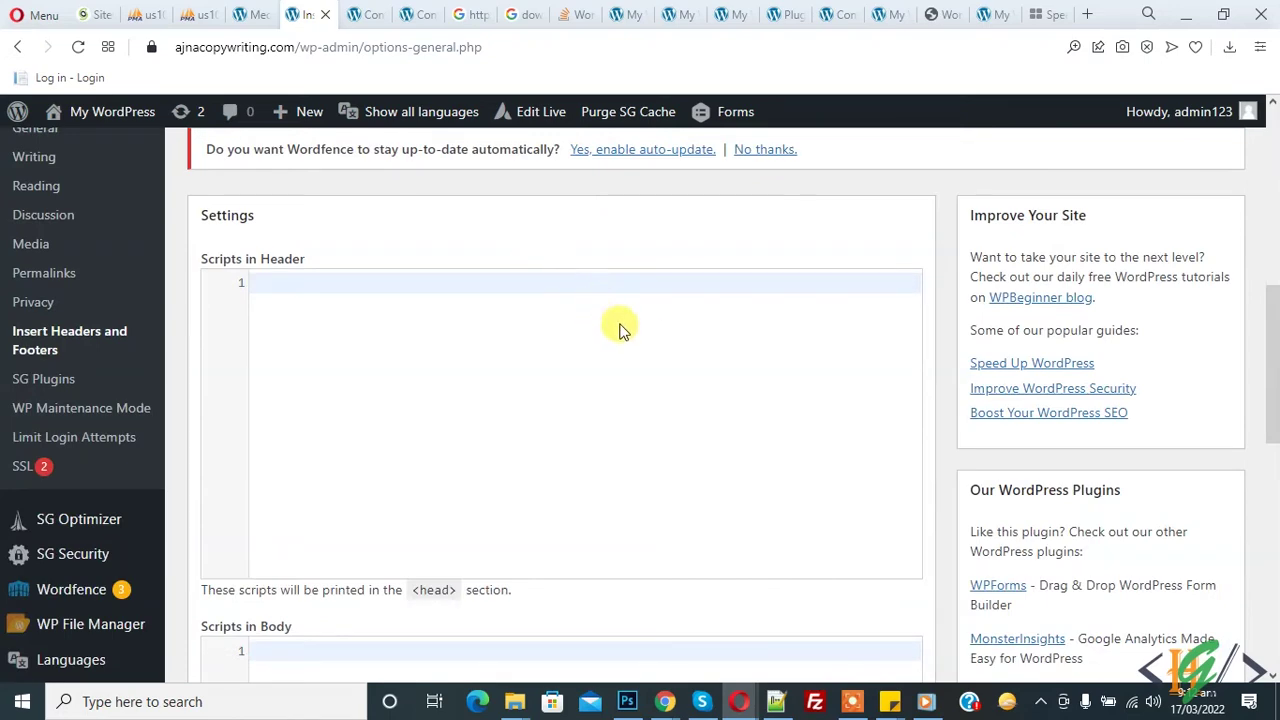
{"action": "scroll", "coordinate": [617, 305], "scroll_direction": "down", "scroll_amount": 7}
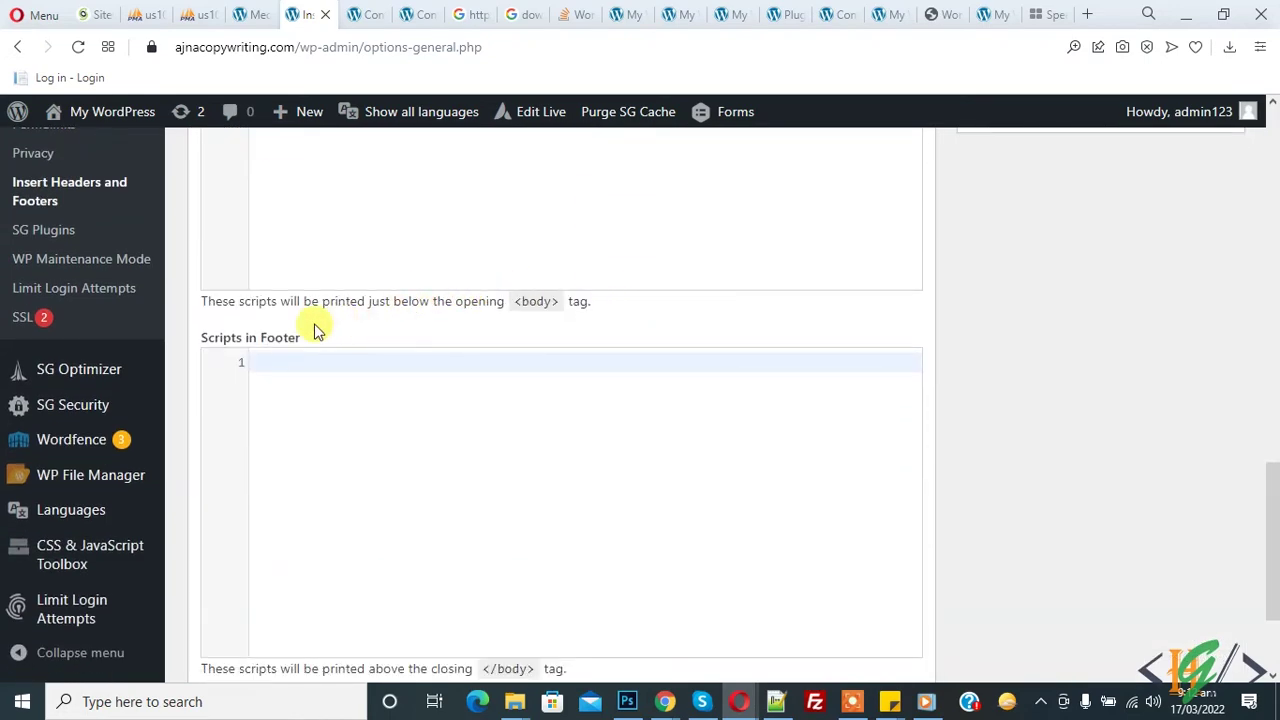
{"action": "type", "text": "<script> document.addEventListener( 'wpcf7mailsent', function( event ) {   if ( '8' == event.detail.contactFormId ) {     window.open(   'https://ajnacopywriting.com/wp-content/uploads/2022/03/sub-b.jpg',   '_blank' // <- This is what makes it open in a new window. ); }}, false ); </script>"}
{"action": "scroll", "coordinate": [311, 360], "scroll_direction": "down", "scroll_amount": 1}
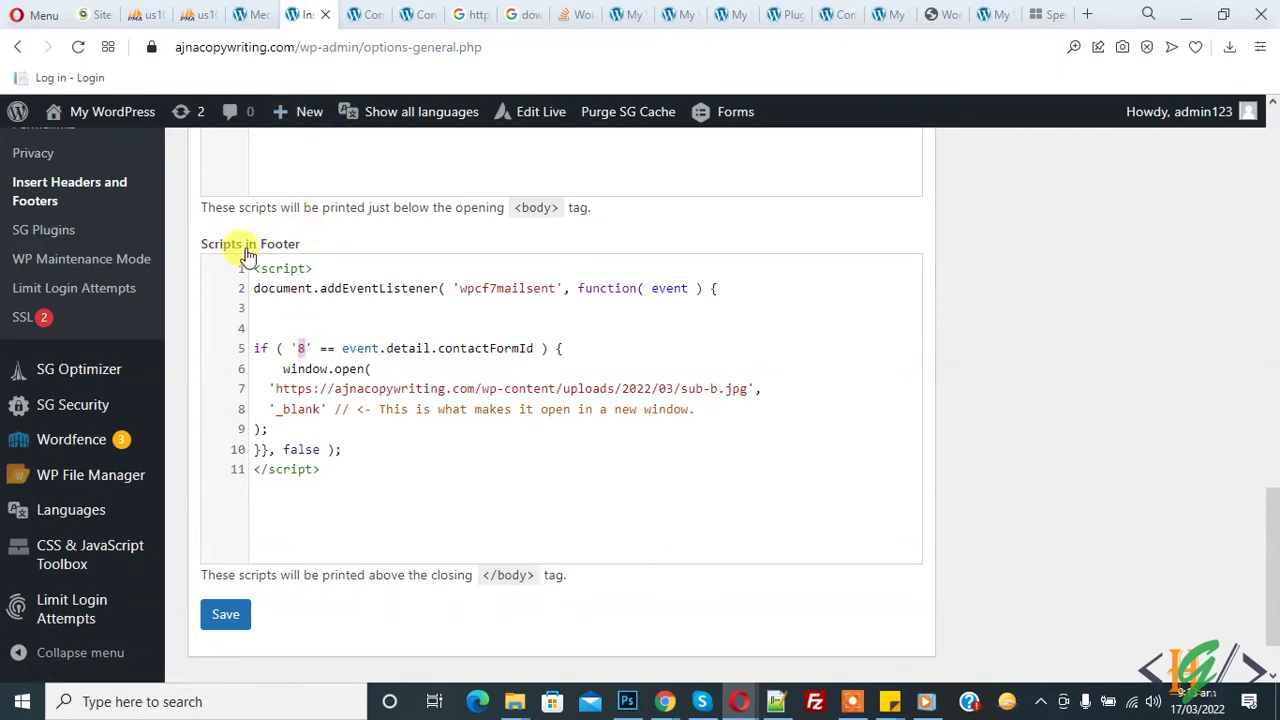
{"action": "scroll", "coordinate": [172, 265], "scroll_direction": "up", "scroll_amount": 3}
Check in a new Contact Forms tab that Contact form 1 has id 8, then return to settings.
{"action": "scroll", "coordinate": [150, 270], "scroll_direction": "up", "scroll_amount": 5}
{"action": "scroll", "coordinate": [75, 340], "scroll_direction": "down", "scroll_amount": 1}
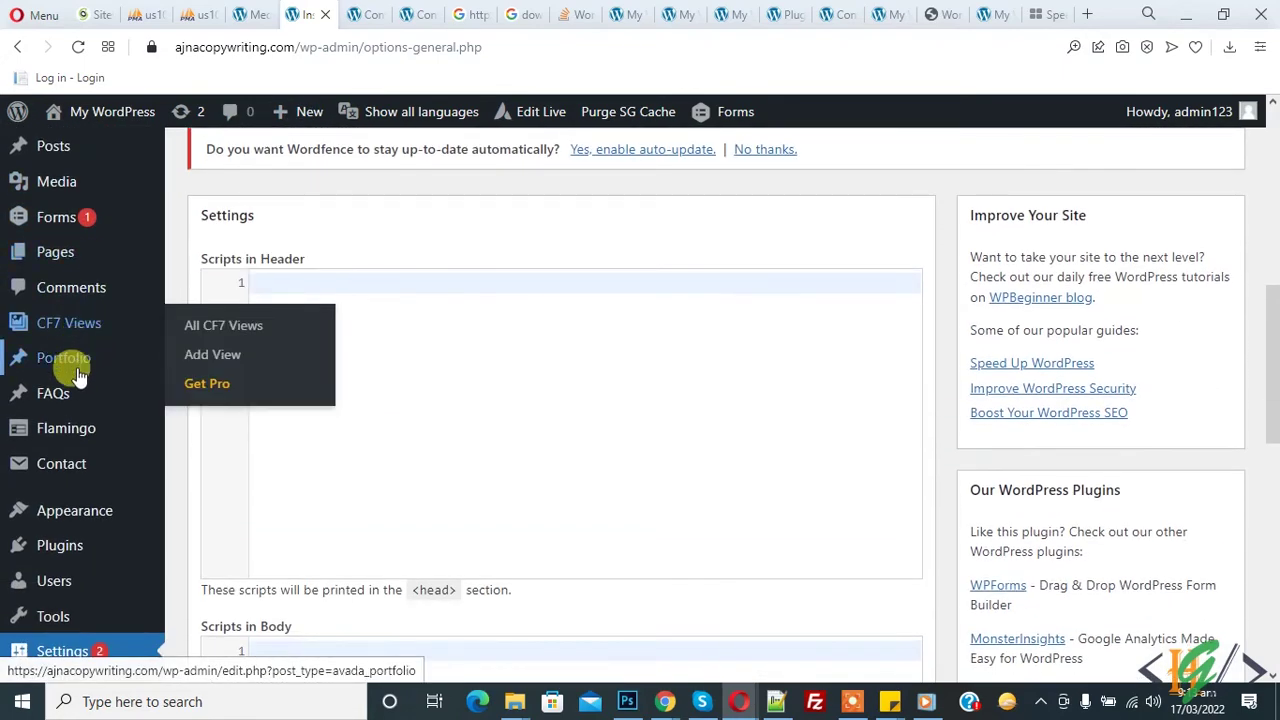
{"action": "right_click", "coordinate": [68, 464]}
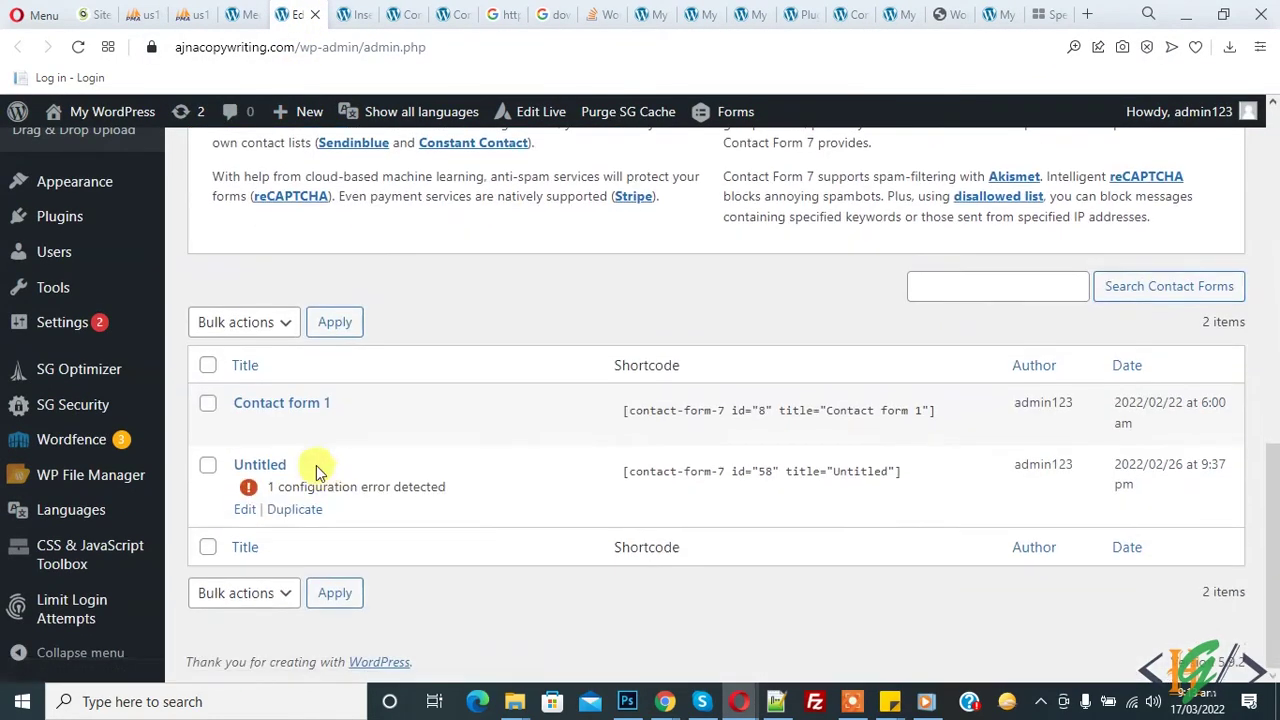
{"action": "left_click", "coordinate": [450, 12]}
{"action": "left_click", "coordinate": [388, 12]}
{"action": "left_click", "coordinate": [284, 12]}
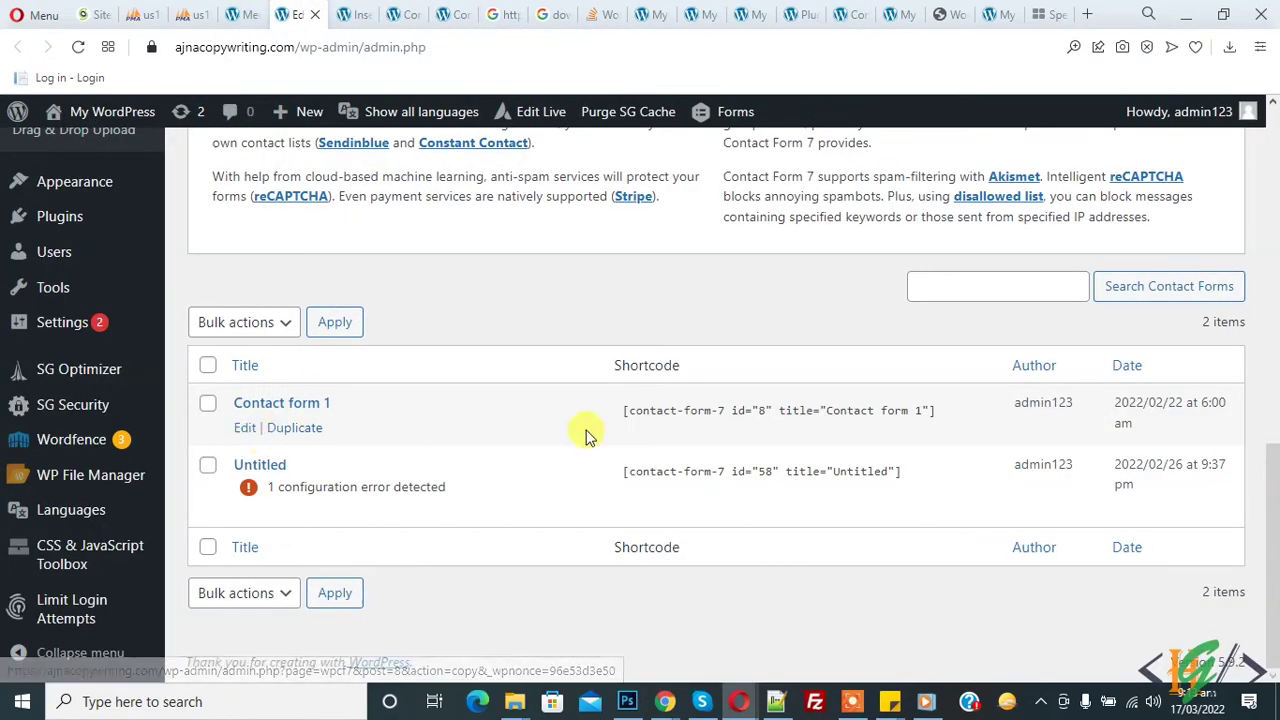
{"action": "left_click", "coordinate": [347, 14]}
{"action": "scroll", "coordinate": [417, 272], "scroll_direction": "down", "scroll_amount": 5}
{"action": "scroll", "coordinate": [417, 272], "scroll_direction": "down", "scroll_amount": 3}
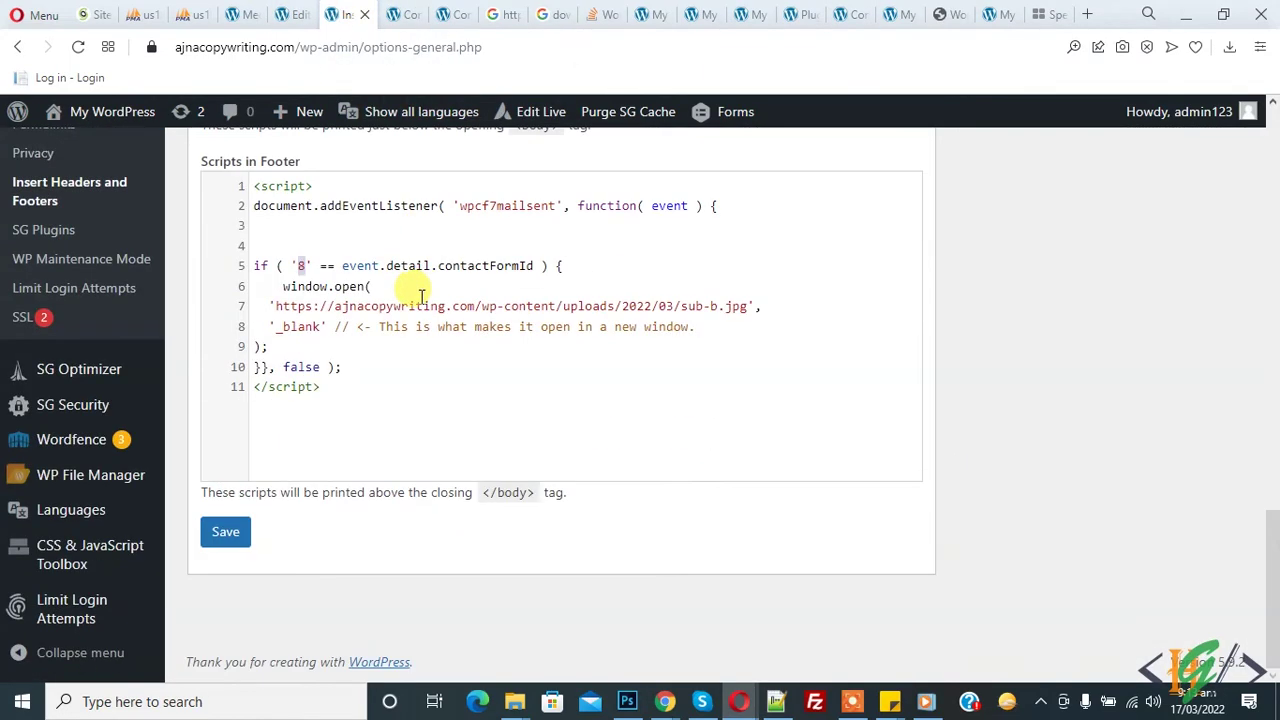
Review the footer script's form id 8, sub-b.jpg download URL, '_blank' target and mail-sent listener.
{"action": "left_click", "coordinate": [303, 265]}
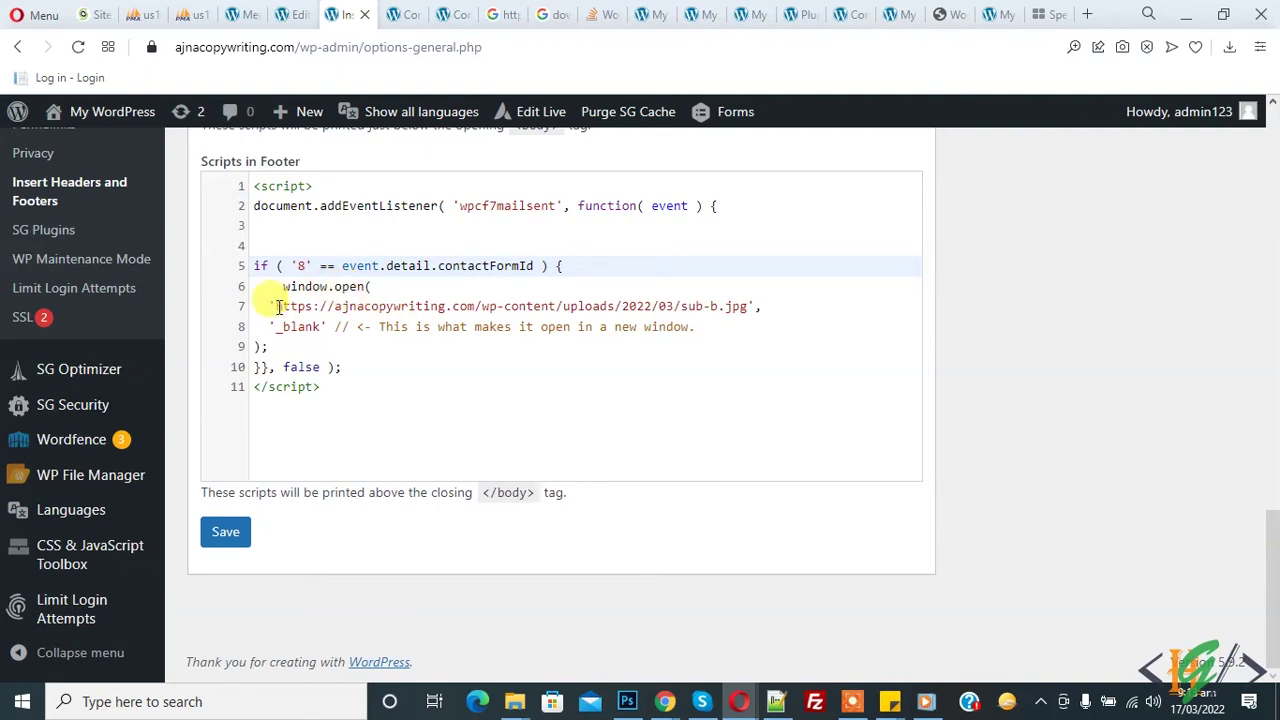
{"action": "left_click_drag", "start_coordinate": [277, 306], "coordinate": [737, 307]}
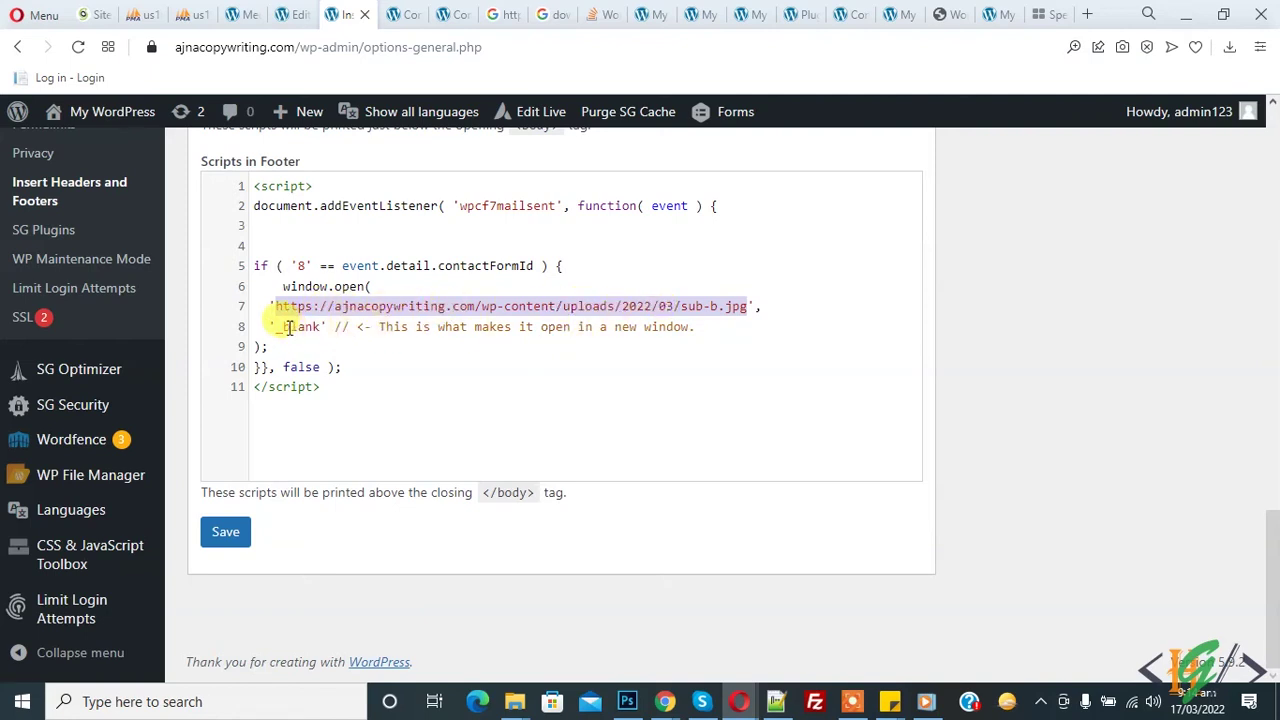
{"action": "left_click_drag", "start_coordinate": [277, 325], "coordinate": [287, 326]}
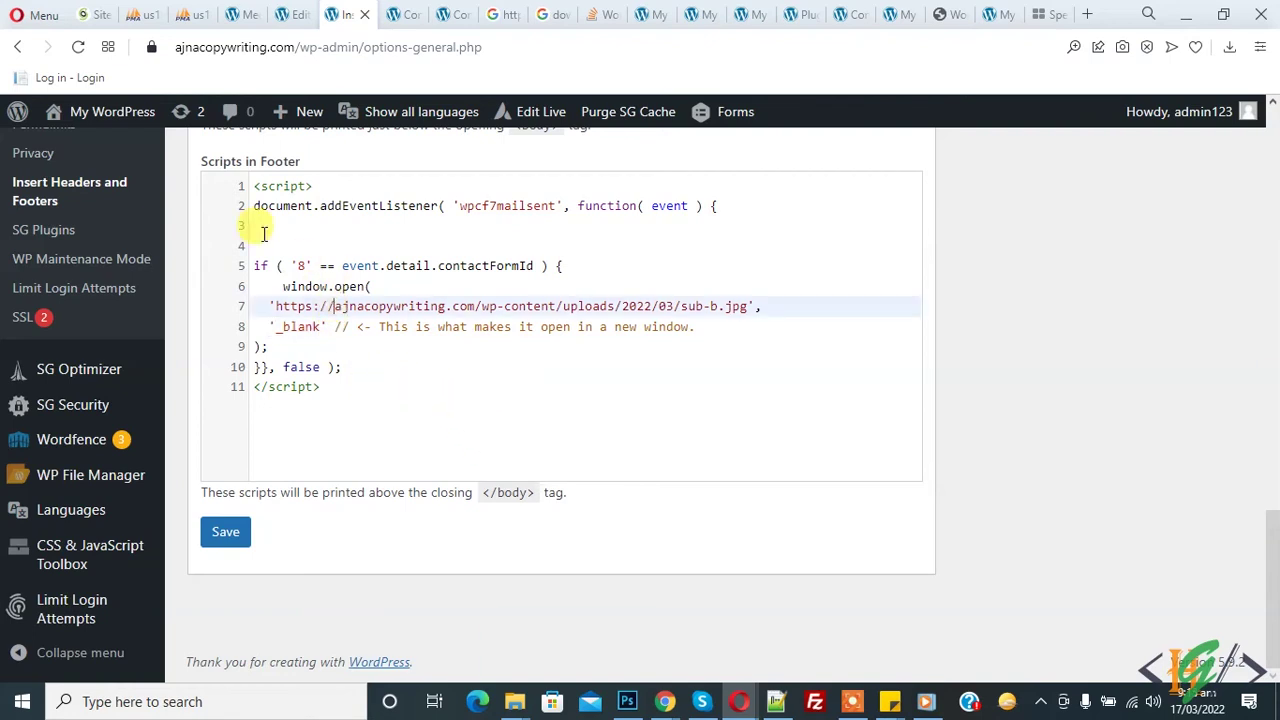
{"action": "left_click_drag", "start_coordinate": [253, 200], "coordinate": [367, 341]}
{"action": "left_click", "coordinate": [320, 290]}
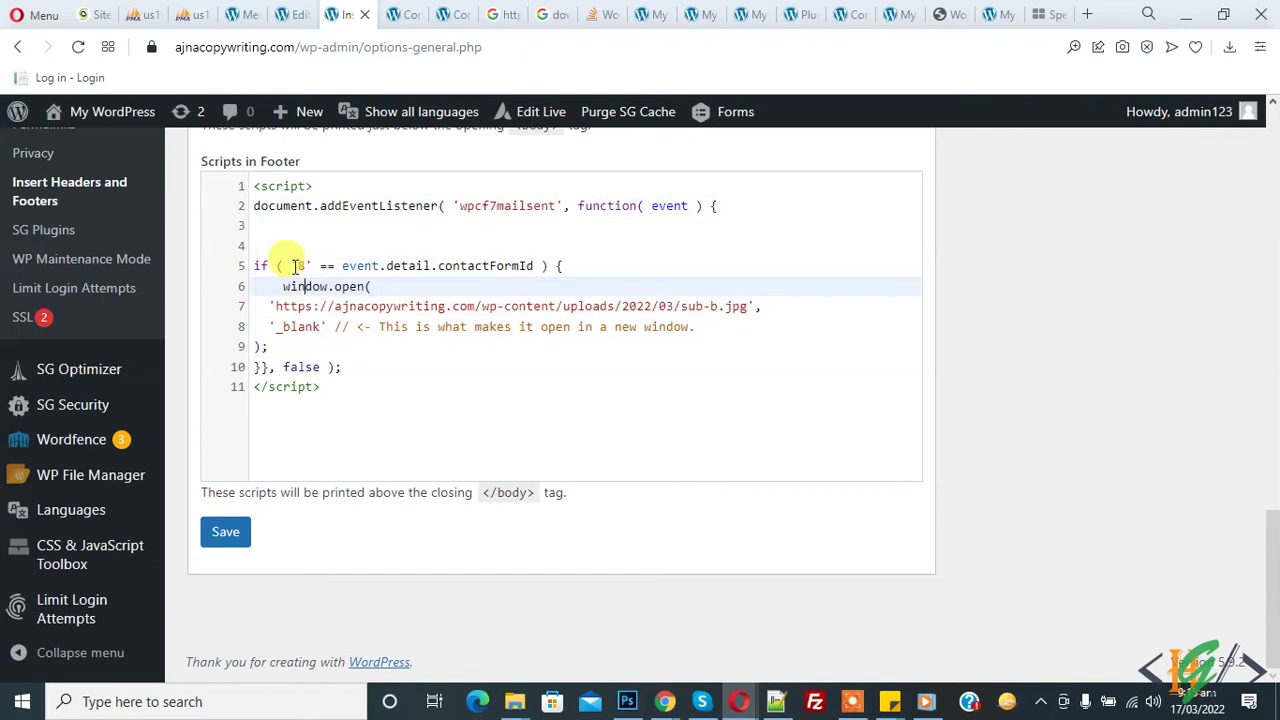
{"action": "left_click", "coordinate": [298, 266]}
{"action": "left_click", "coordinate": [330, 306]}
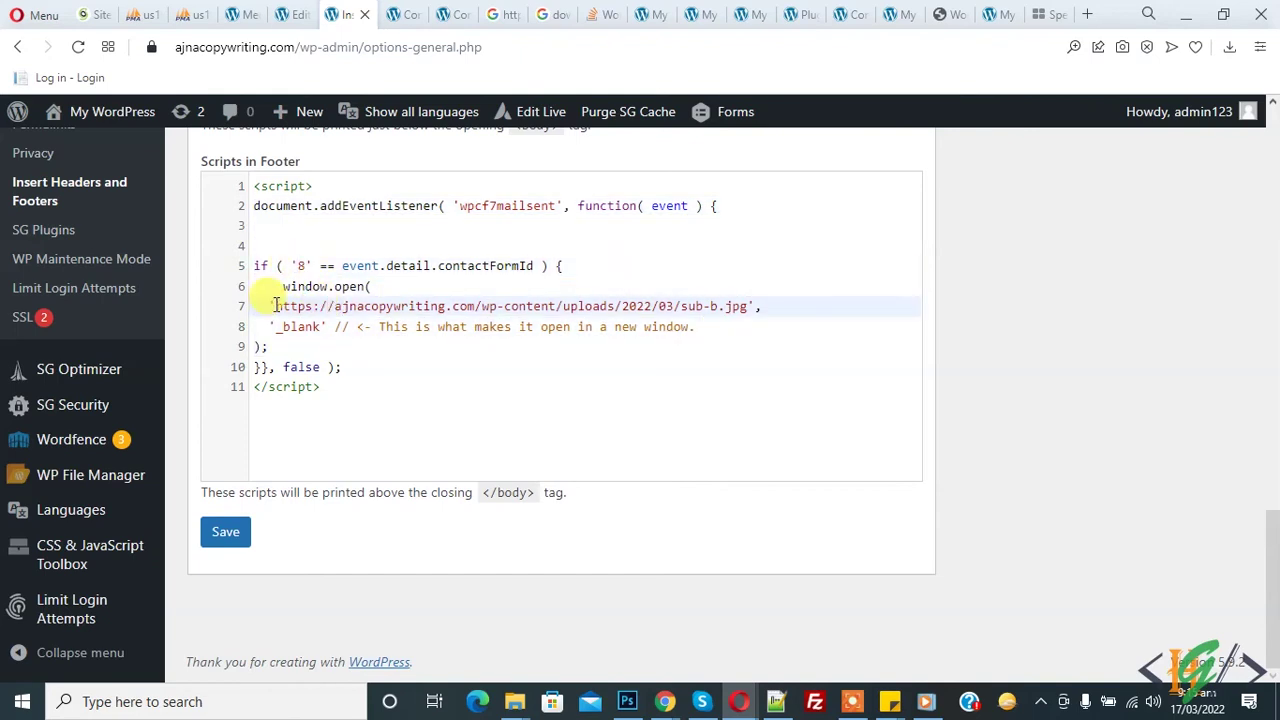
{"action": "left_click_drag", "start_coordinate": [276, 306], "coordinate": [748, 306]}
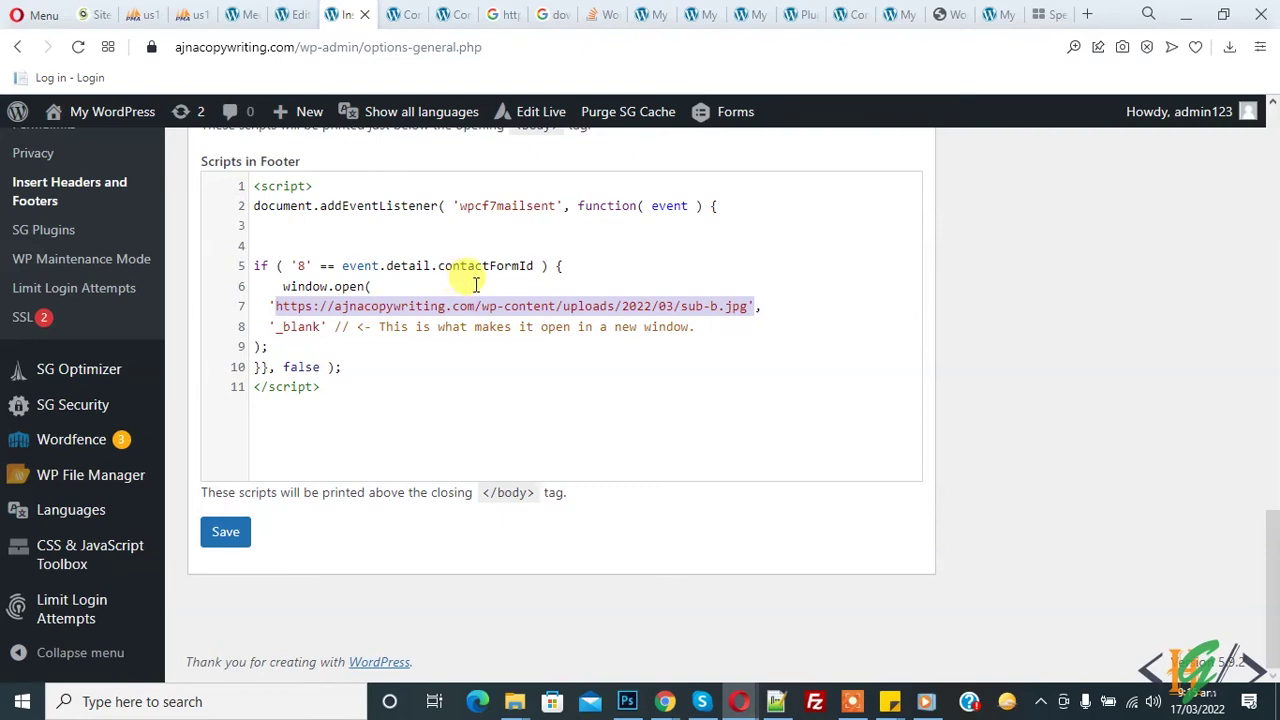
Save the Insert Headers and Footers settings with the footer script.
{"action": "left_click", "coordinate": [241, 534]}
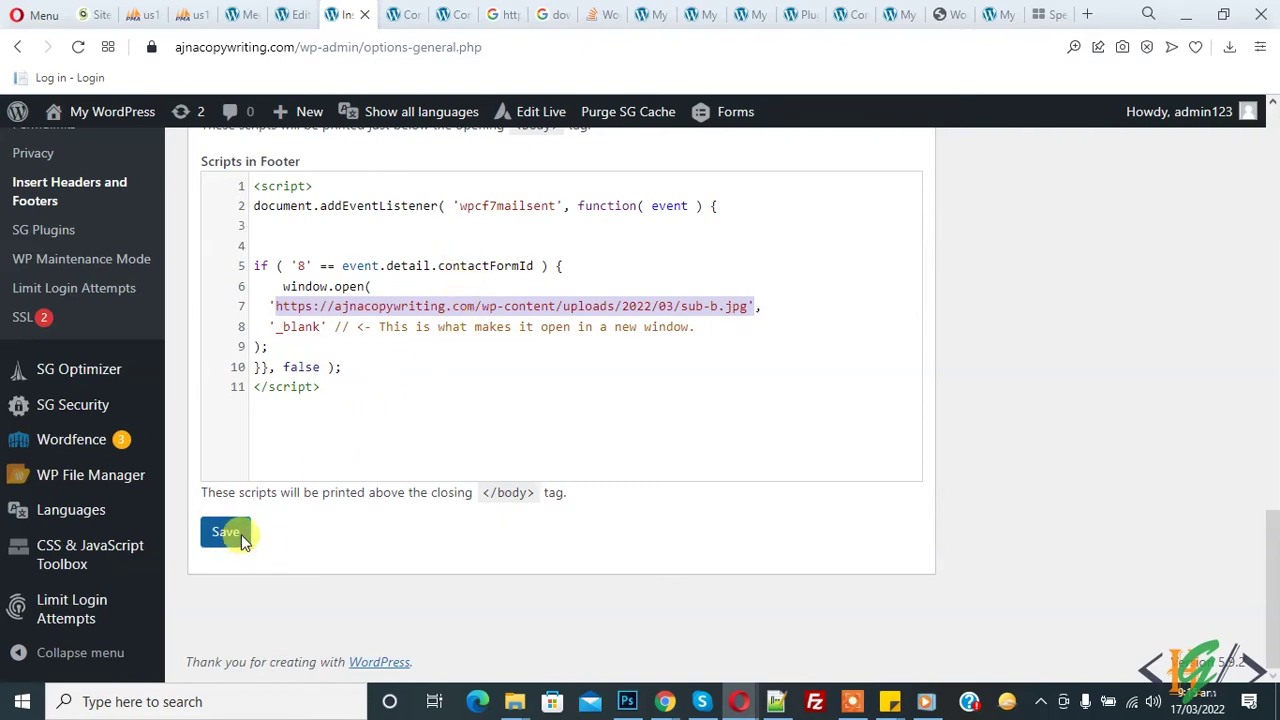
{"action": "left_click", "coordinate": [353, 303]}
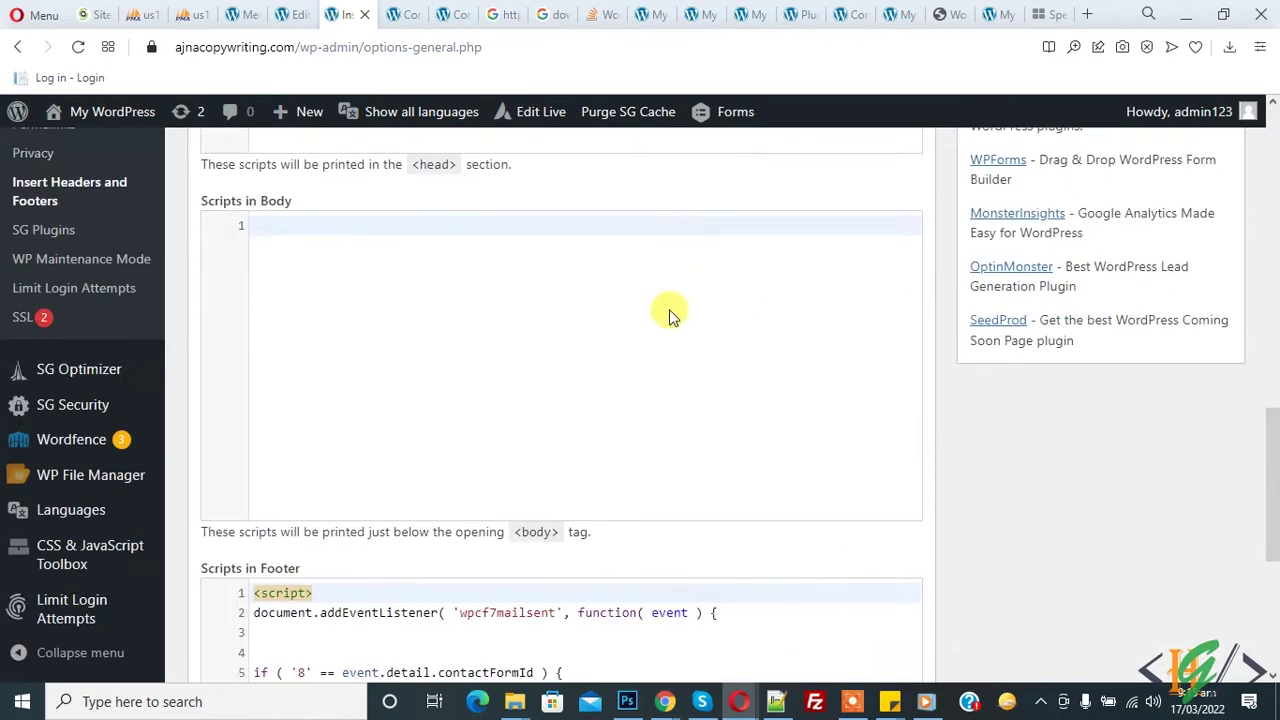
{"action": "left_click_drag", "start_coordinate": [276, 306], "coordinate": [738, 310]}
{"action": "left_click", "coordinate": [738, 308]}
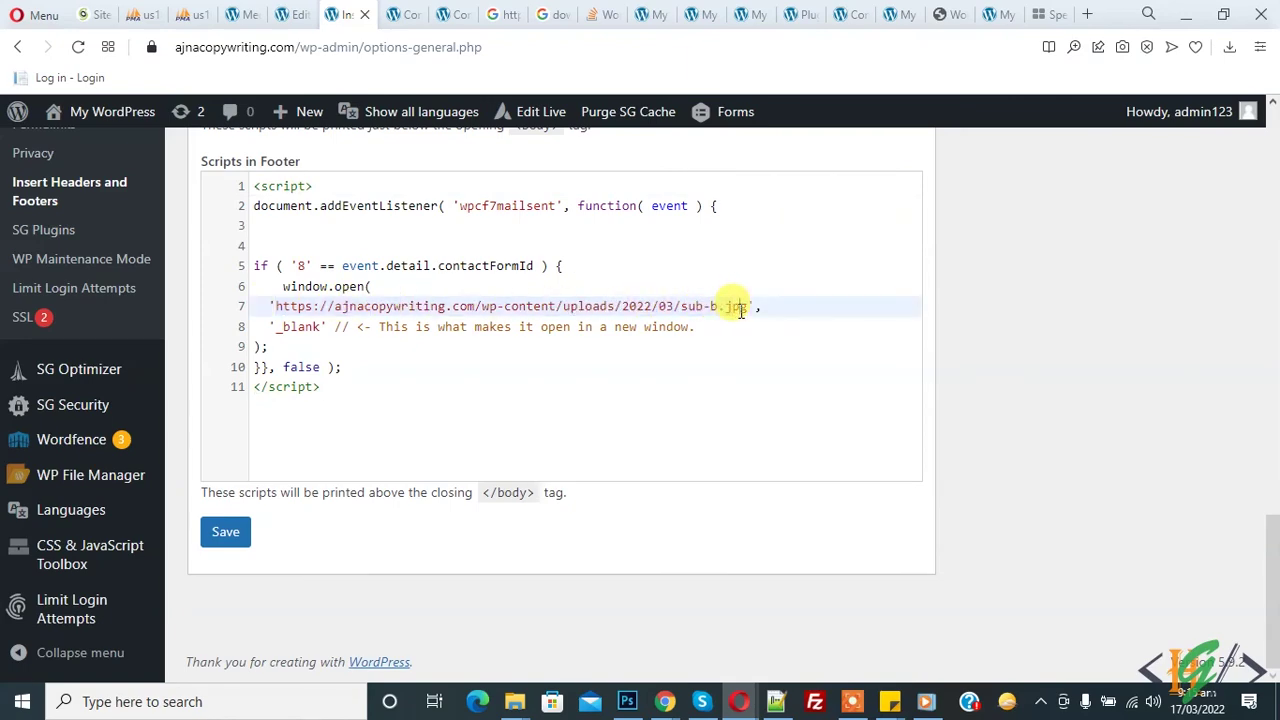
Reload the Contact page in its tab.
{"action": "left_click", "coordinate": [410, 12]}
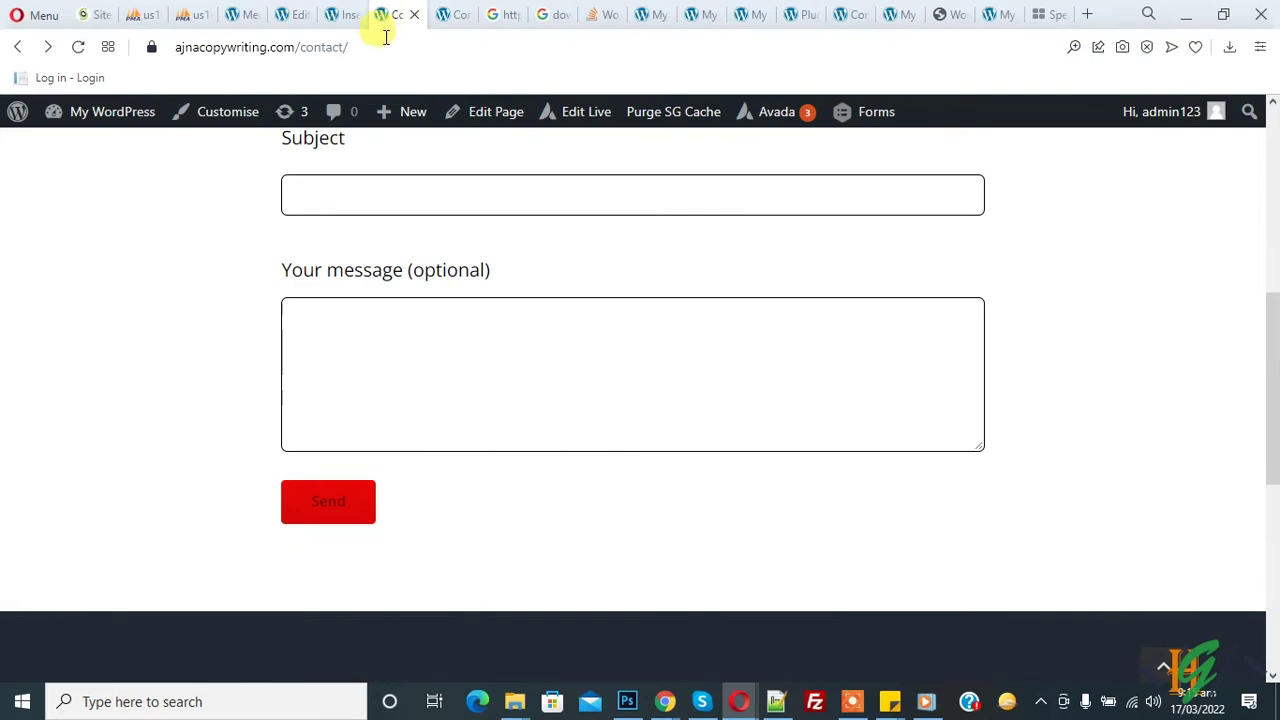
{"action": "left_click", "coordinate": [379, 46]}
{"action": "key", "text": "Return"}
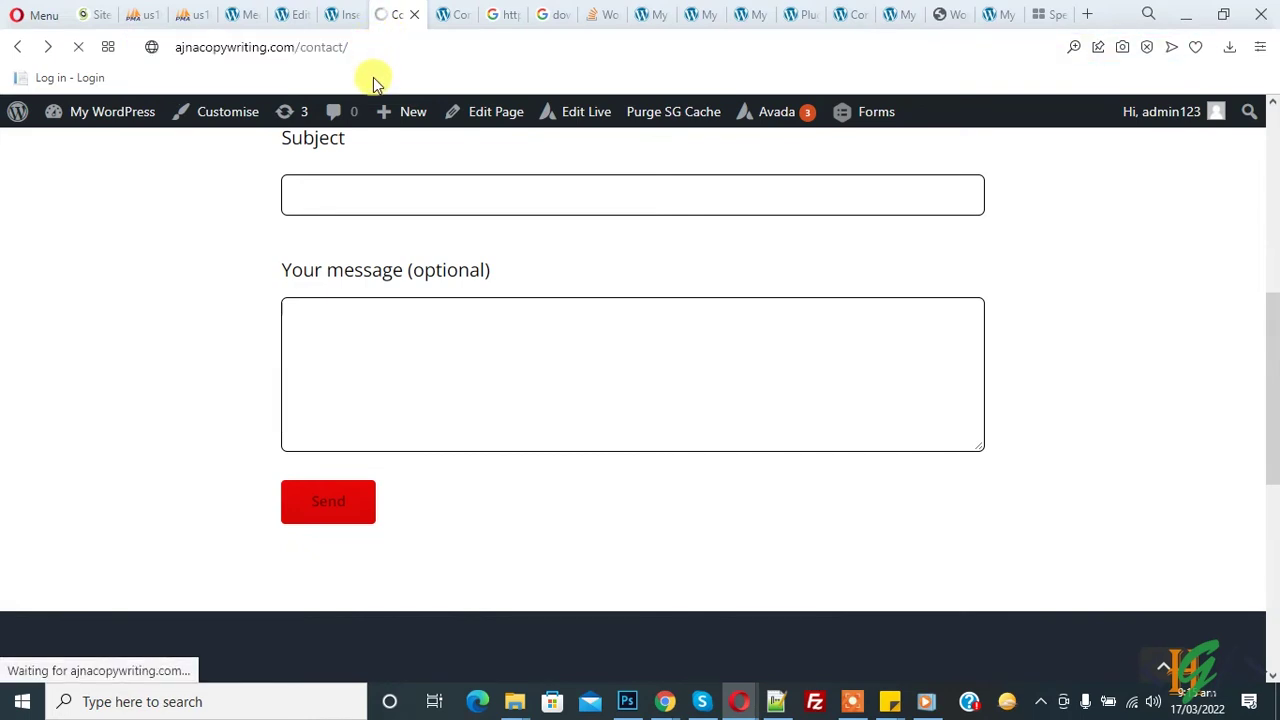
{"action": "scroll", "coordinate": [179, 268], "scroll_direction": "up", "scroll_amount": 3}
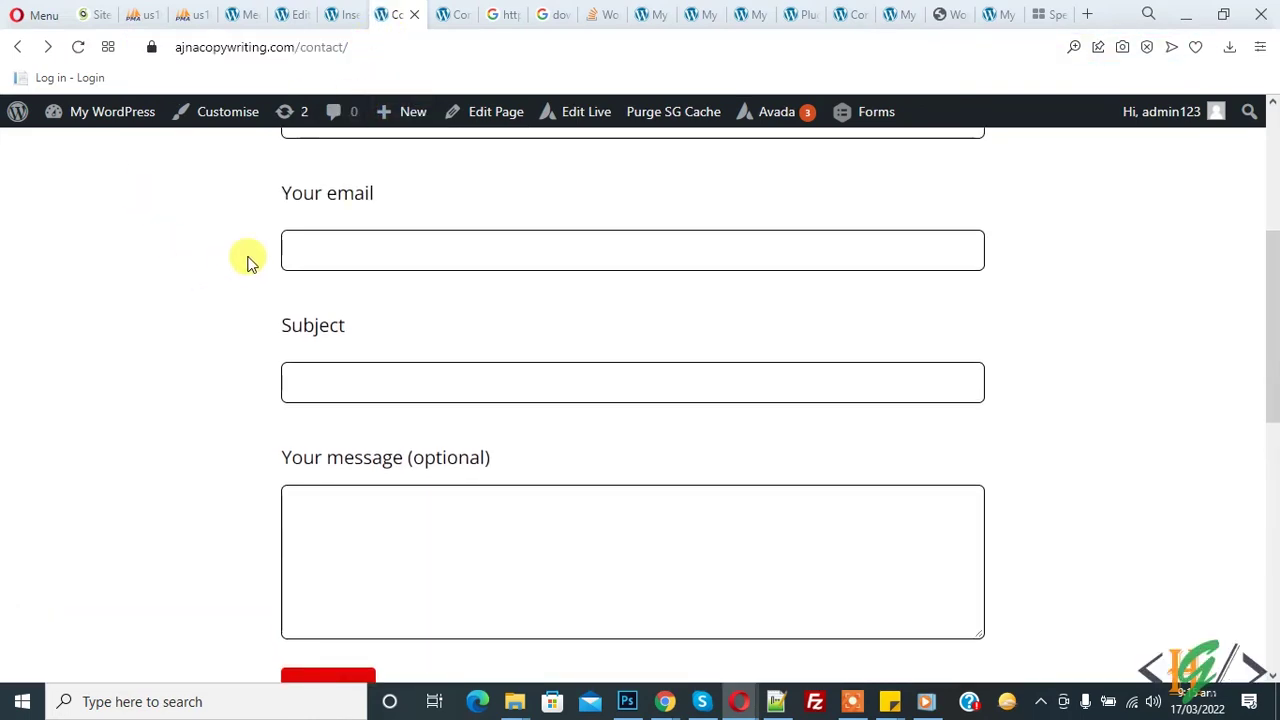
Fill the contact form with a test name, saved email, subject 'hello' and message 'hello'.
{"action": "left_click", "coordinate": [329, 212]}
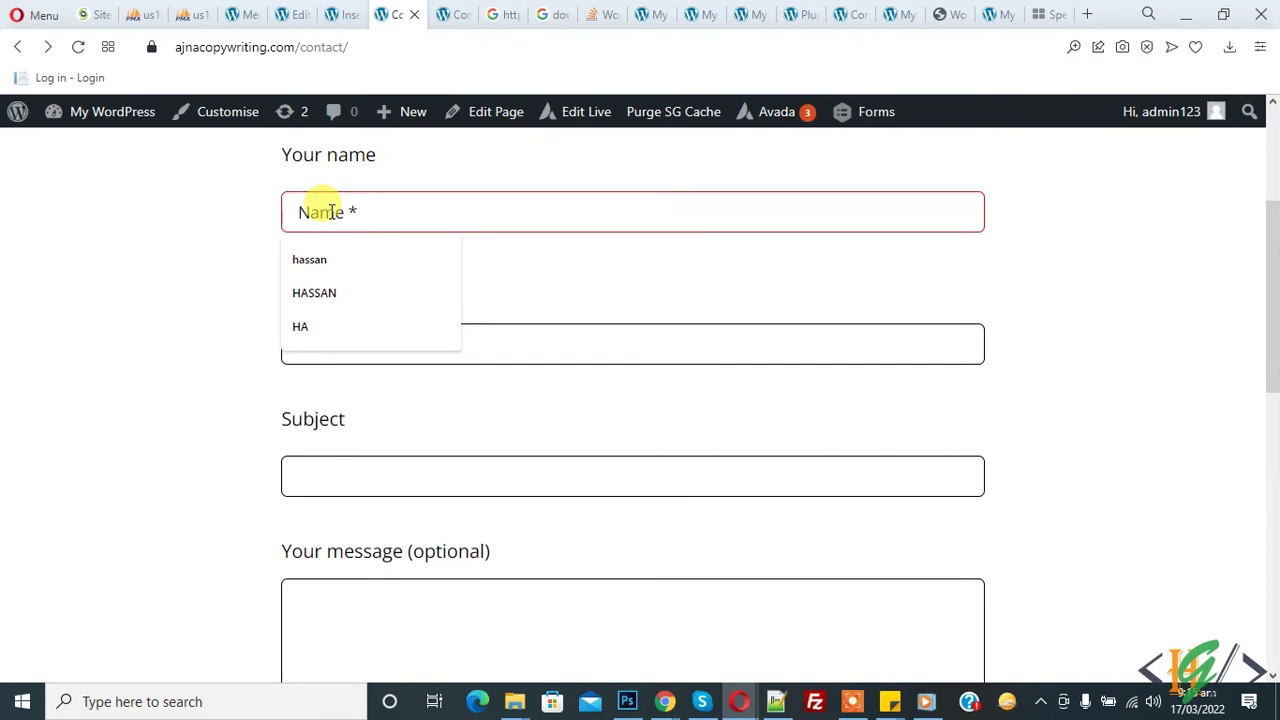
{"action": "type", "text": "HaS"}
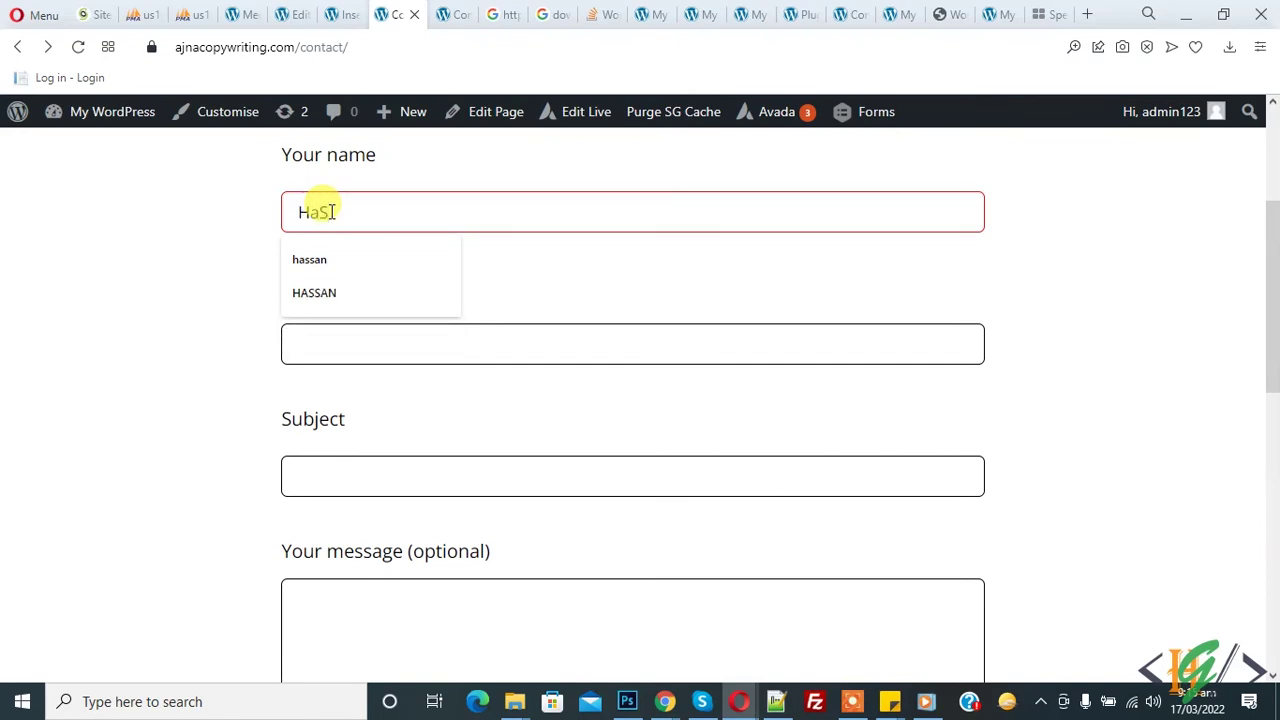
{"action": "left_click", "coordinate": [351, 340]}
{"action": "left_click", "coordinate": [343, 395]}
{"action": "left_click", "coordinate": [318, 484]}
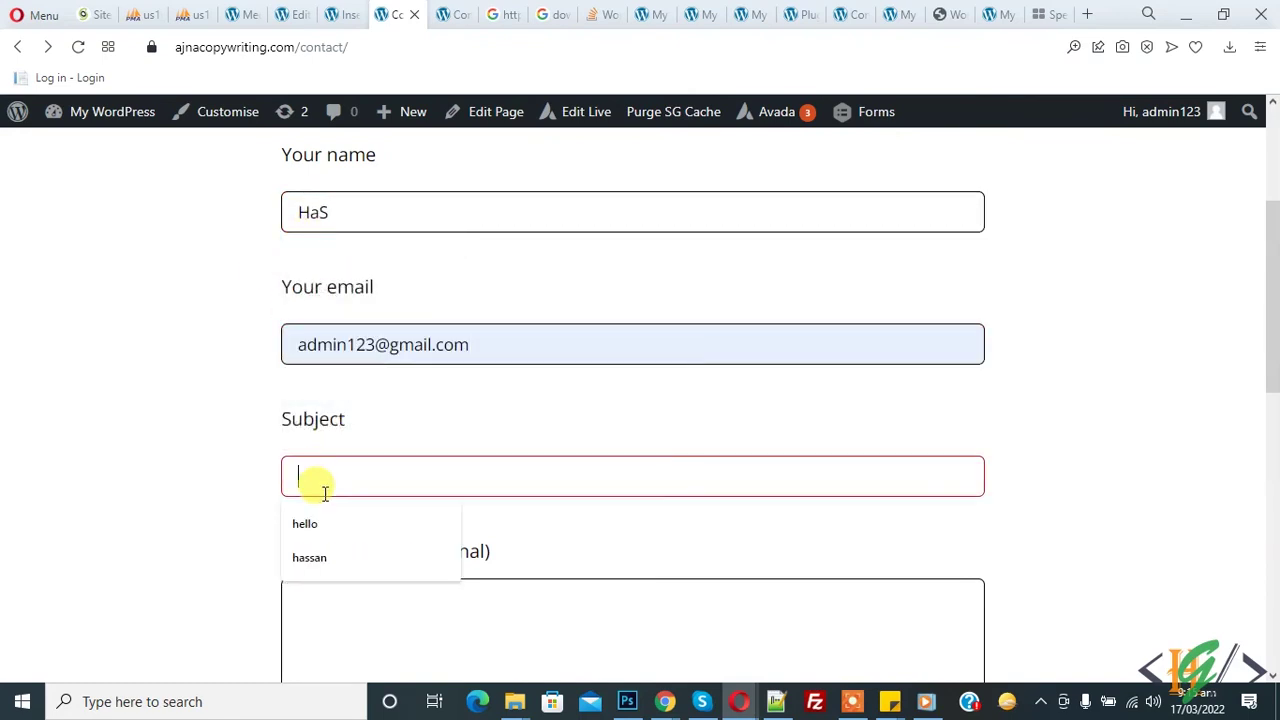
{"action": "left_click", "coordinate": [323, 512]}
{"action": "scroll", "coordinate": [323, 504], "scroll_direction": "down", "scroll_amount": 2}
{"action": "left_click", "coordinate": [329, 457]}
{"action": "type", "text": "h"}
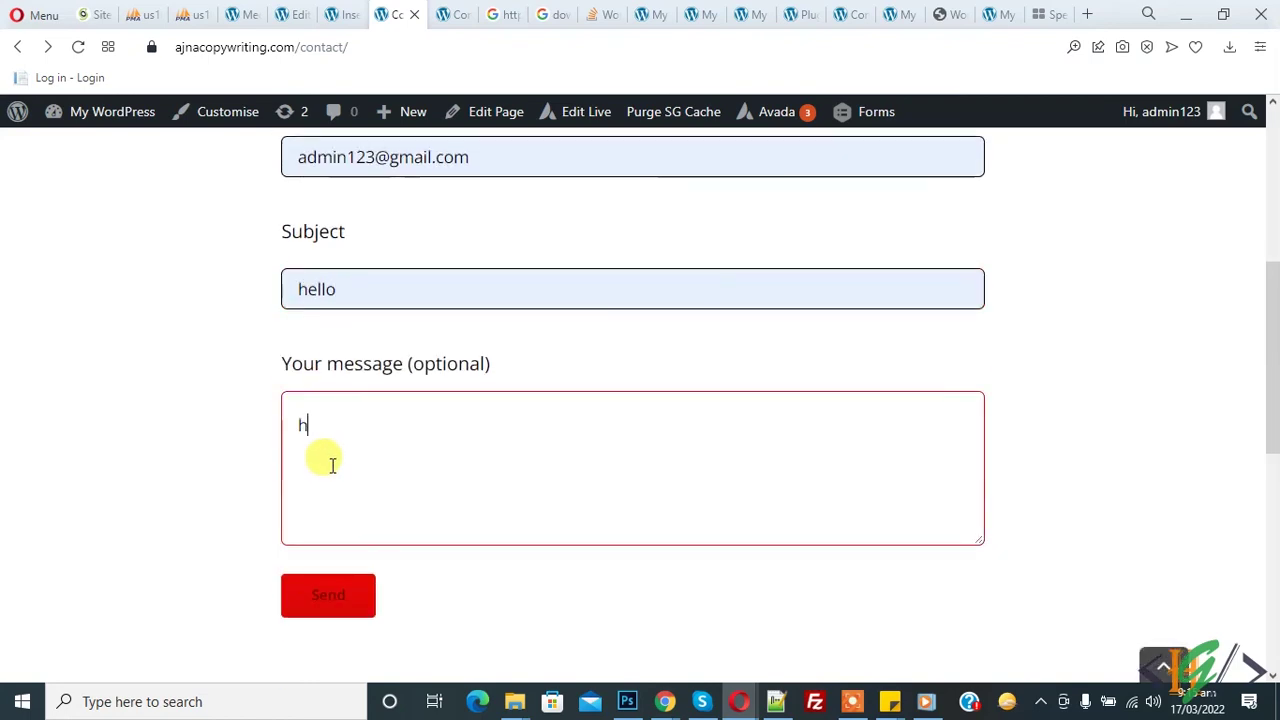
{"action": "type", "text": "ell"}
{"action": "scroll", "coordinate": [300, 480], "scroll_direction": "down", "scroll_amount": 1}
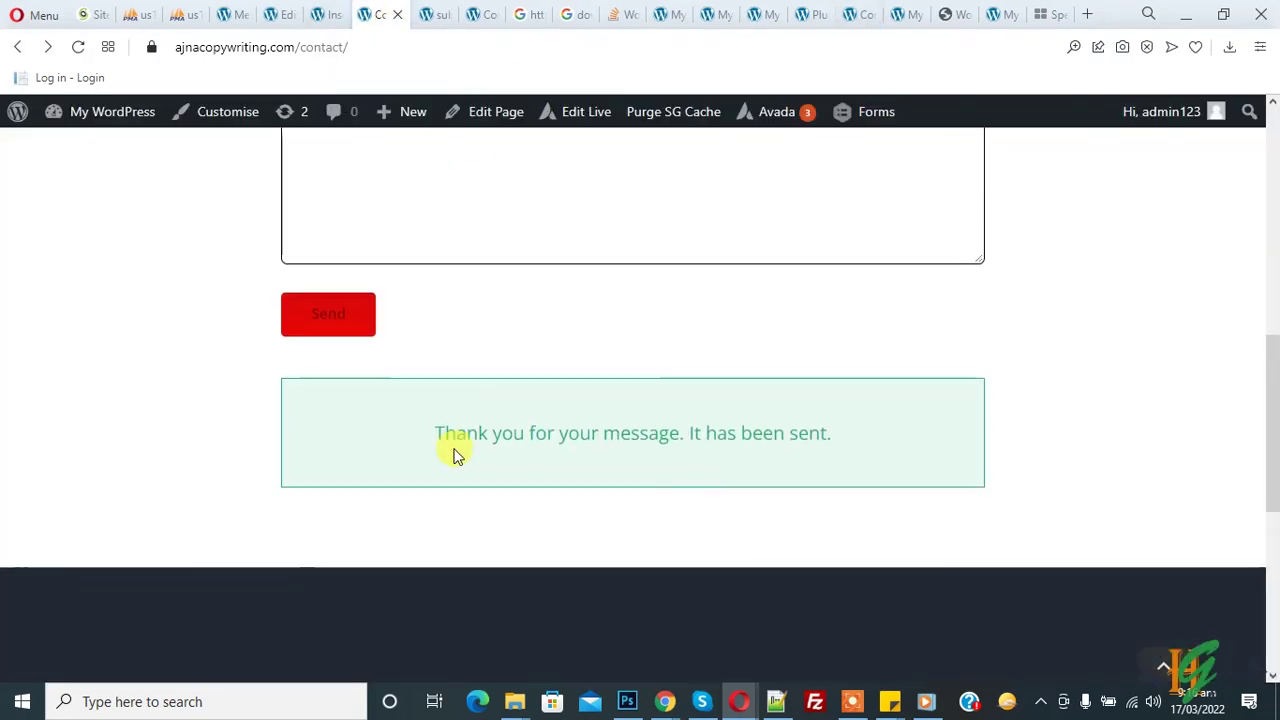
Highlight the sent confirmation and view the sub-b.jpg image opened in a new tab.
{"action": "left_click_drag", "start_coordinate": [432, 432], "coordinate": [834, 432]}
{"action": "left_click", "coordinate": [430, 12]}
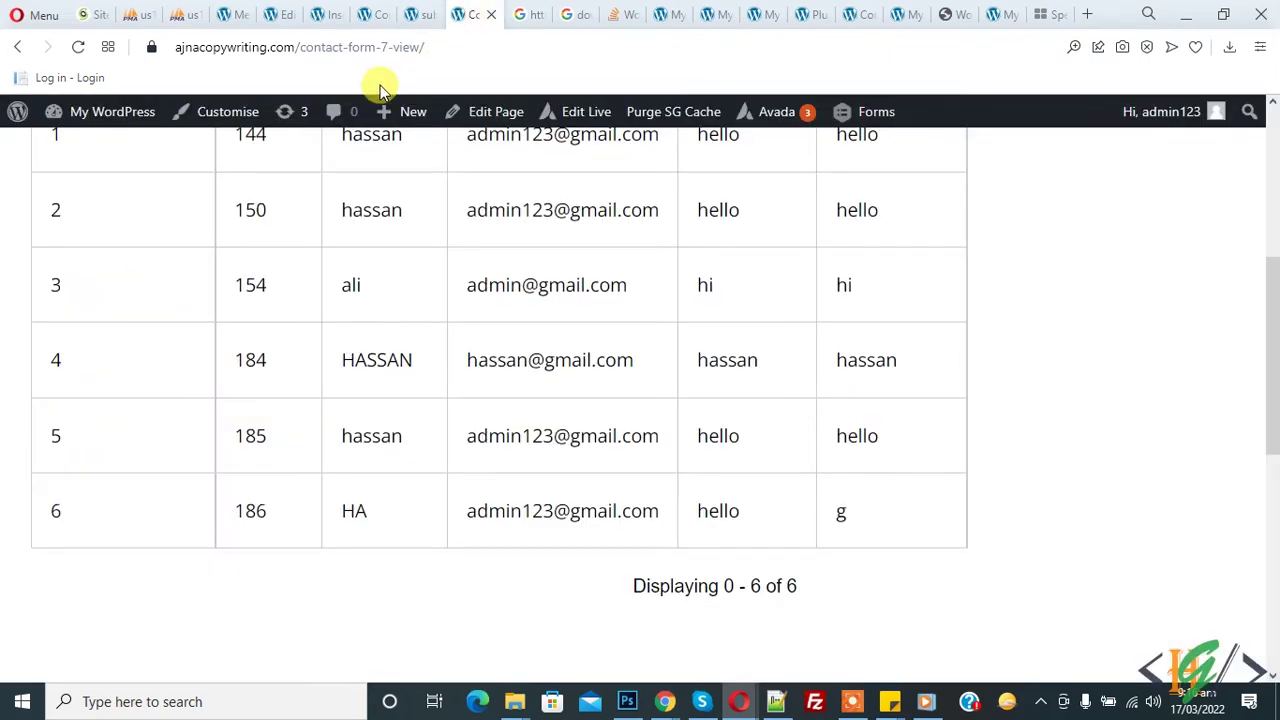
Reload the entries page to confirm seventh submission entry 187, then return to the footer settings.
{"action": "scroll", "coordinate": [300, 258], "scroll_direction": "up", "scroll_amount": 1}
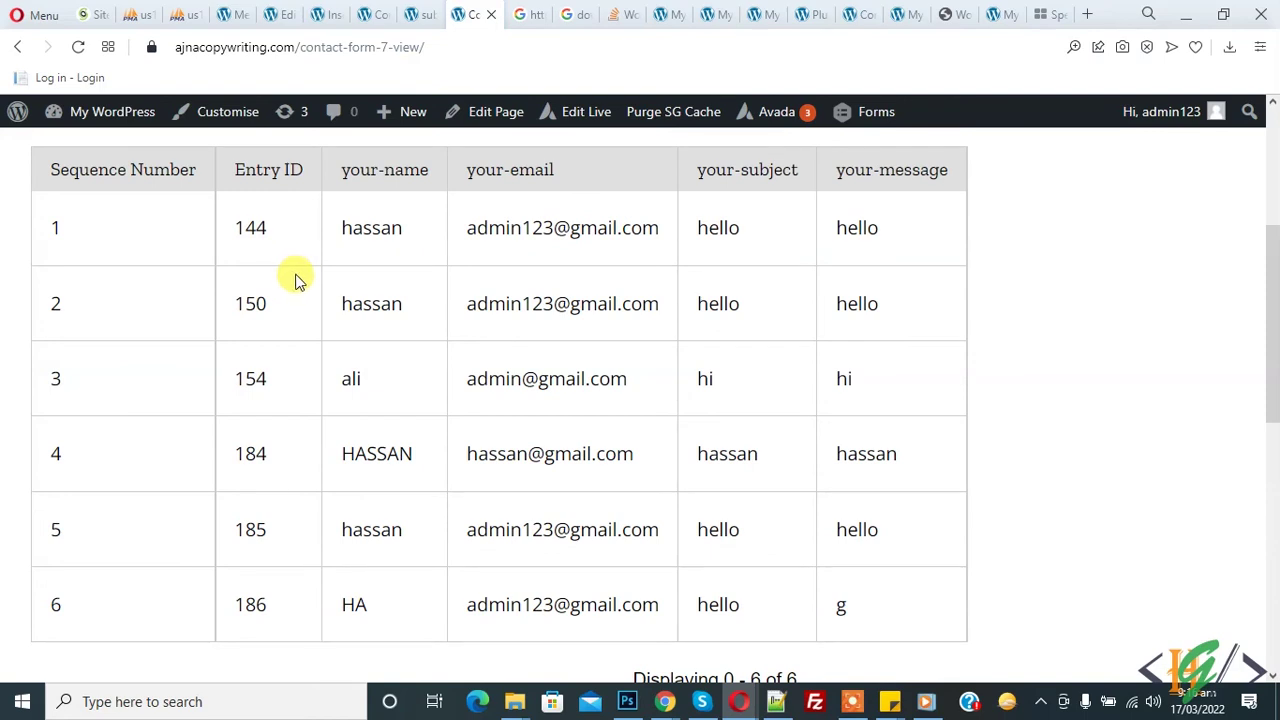
{"action": "left_click", "coordinate": [358, 50]}
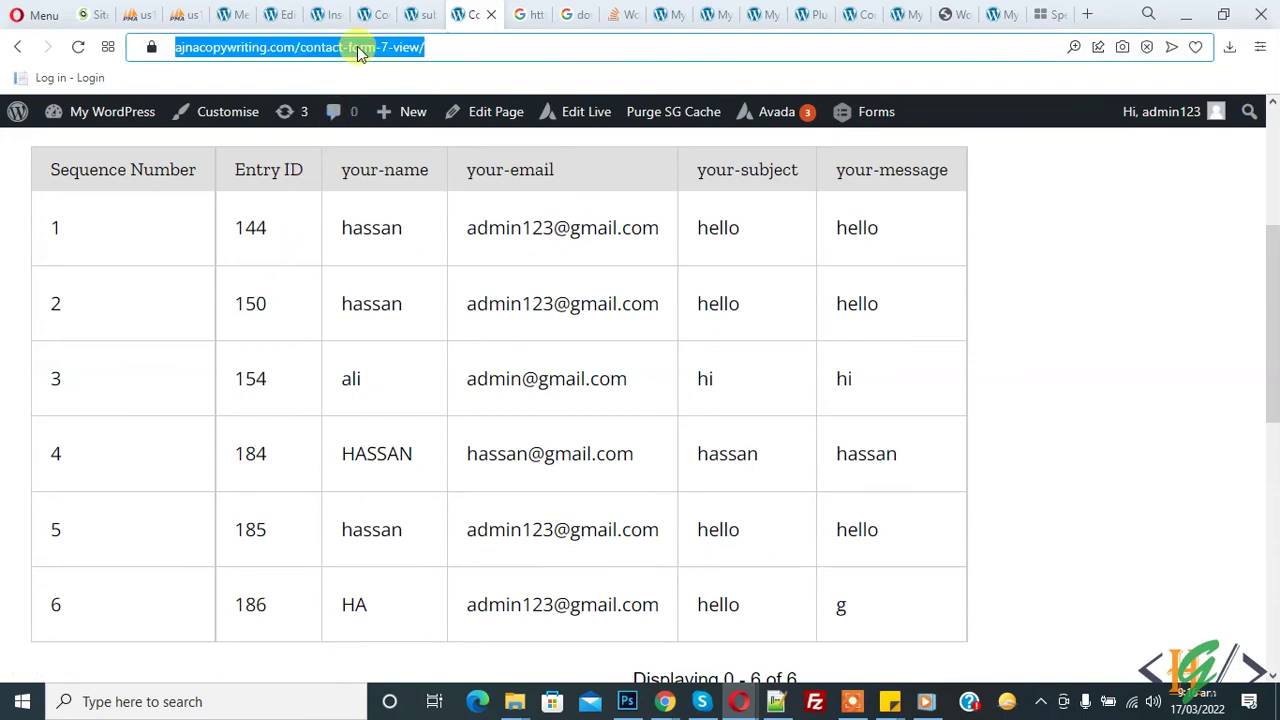
{"action": "key", "text": "Return"}
{"action": "scroll", "coordinate": [220, 320], "scroll_direction": "down", "scroll_amount": 4}
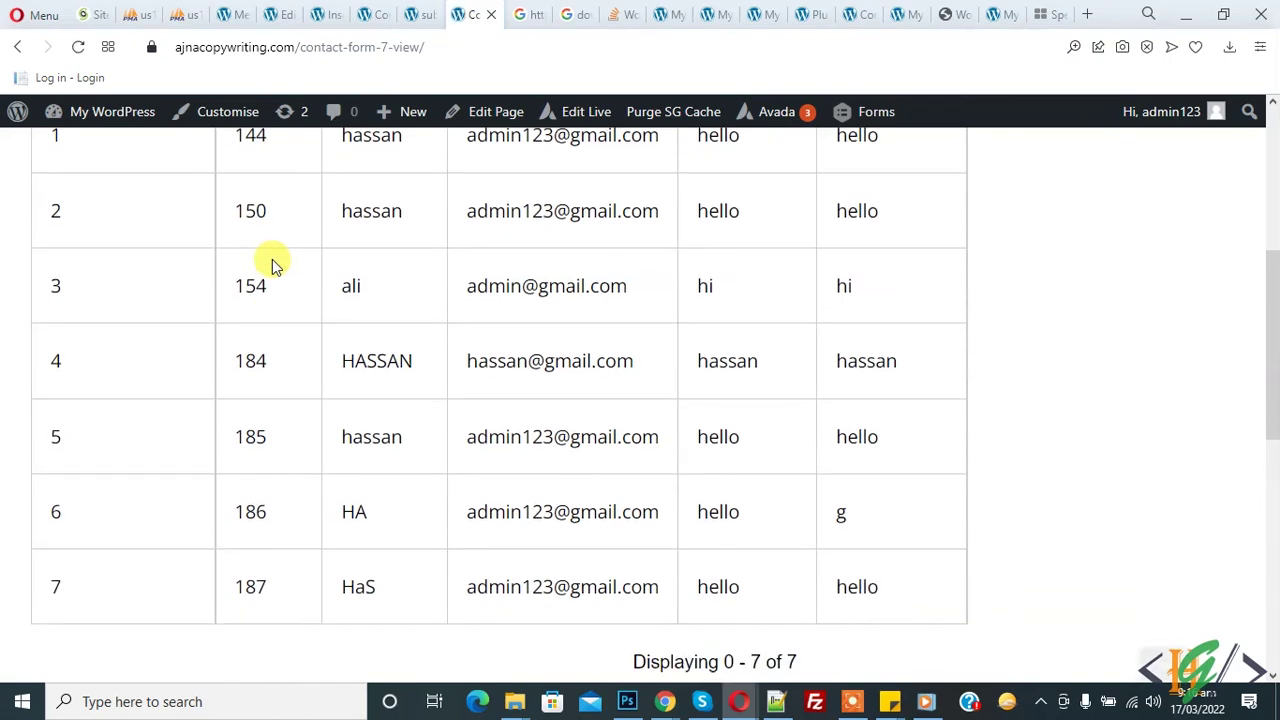
{"action": "left_click_drag", "start_coordinate": [34, 400], "coordinate": [400, 405]}
{"action": "left_click", "coordinate": [374, 403]}
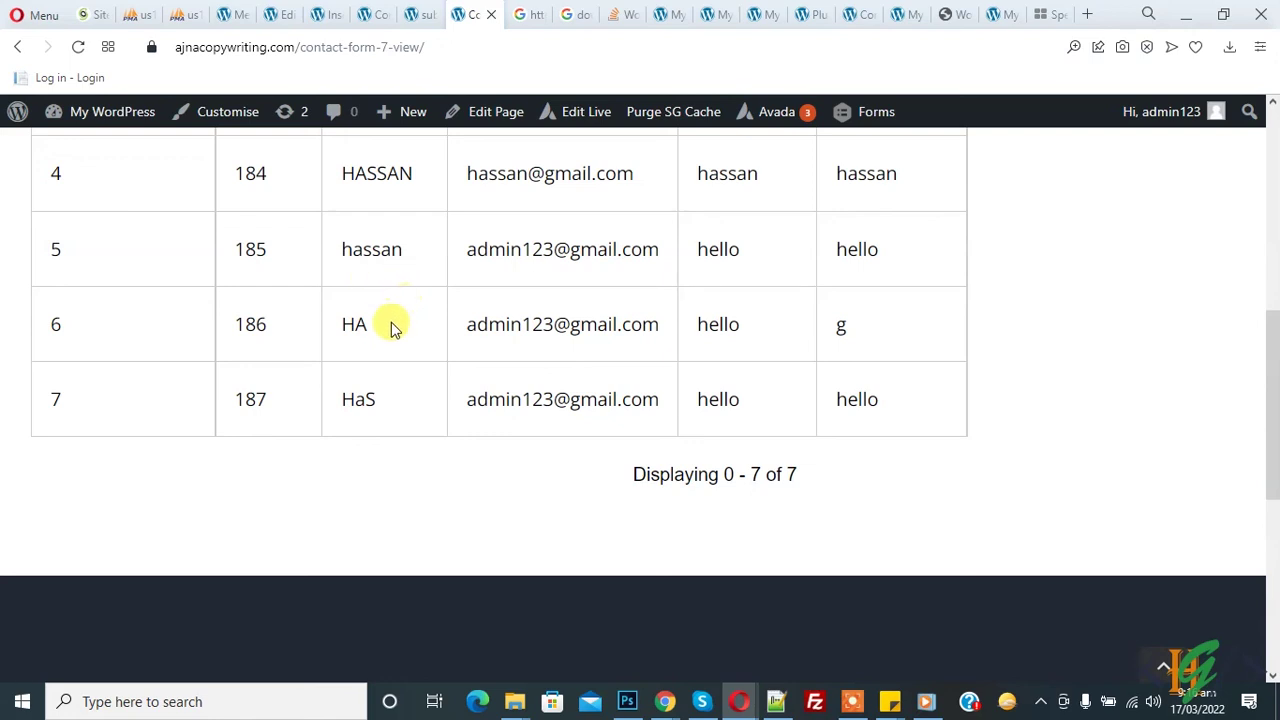
{"action": "scroll", "coordinate": [393, 328], "scroll_direction": "up", "scroll_amount": 4}
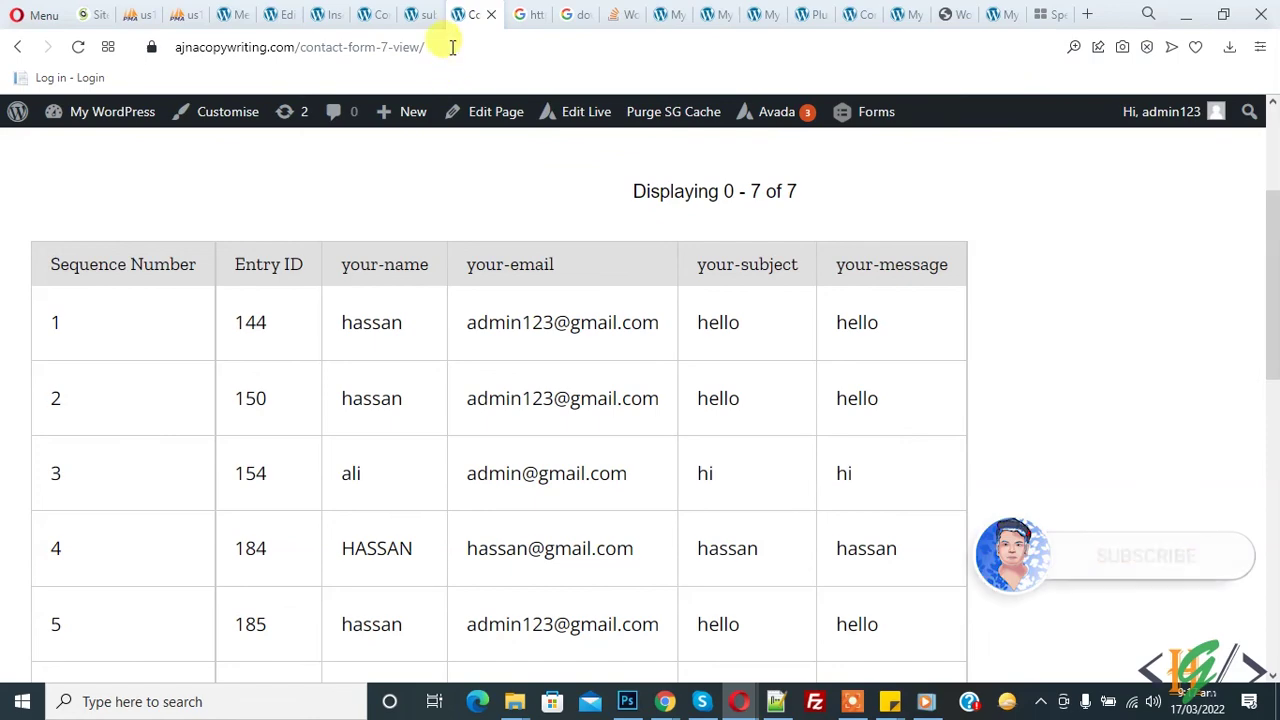
{"action": "left_click", "coordinate": [328, 14]}
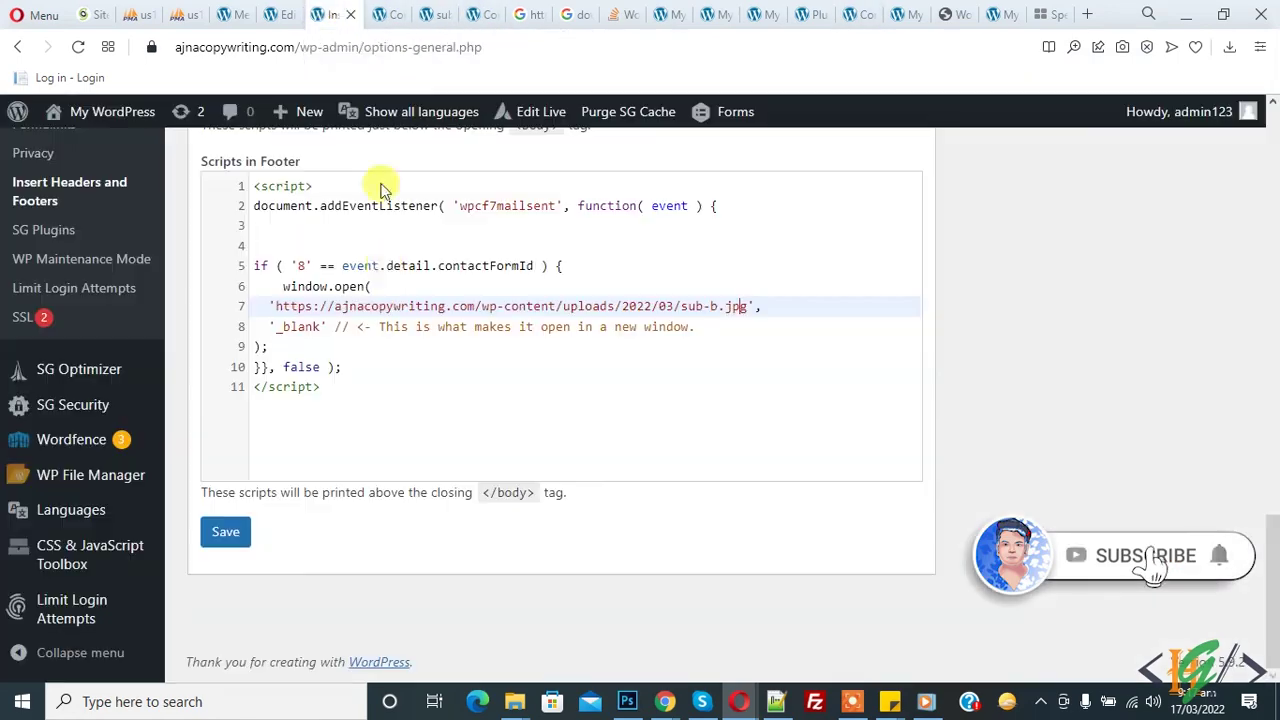